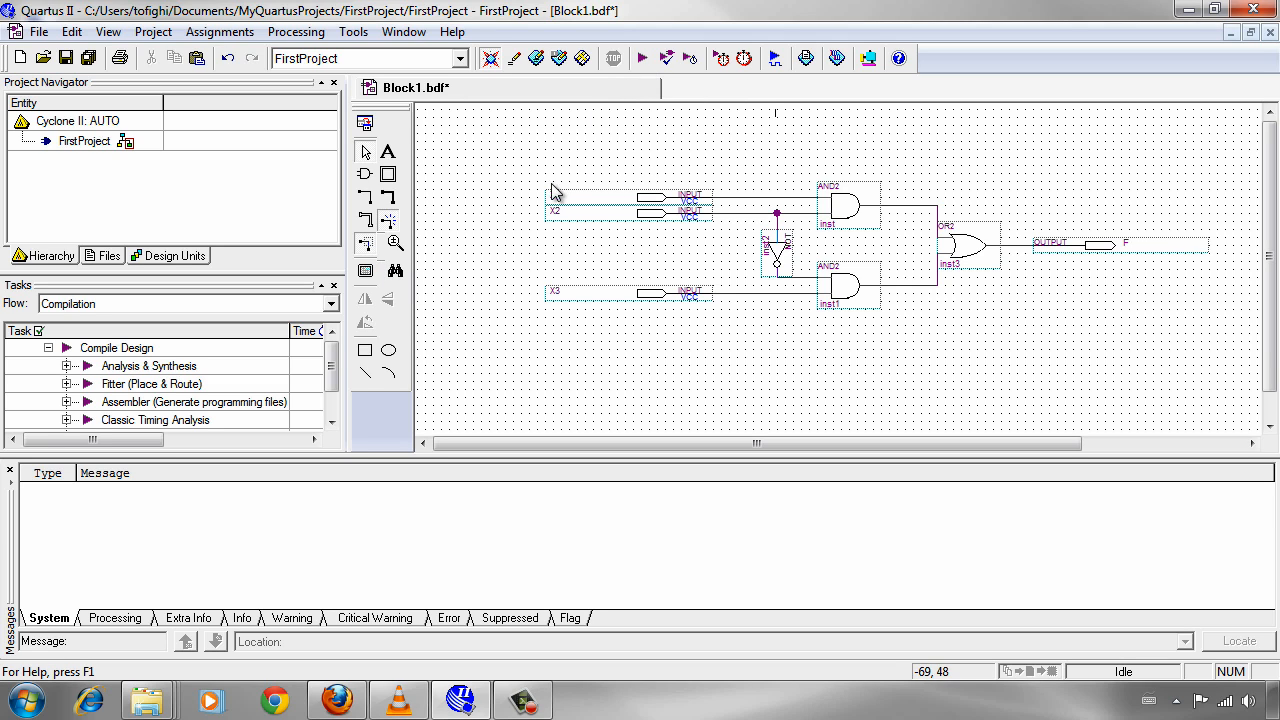
# Step: Run Analysis & Synthesis, saving the schematic as FirstProject.bdf in the FirstProject folder and adding it to the current project
pyautogui.scroll(-2, 331, 385)
pyautogui.scroll(2, 340, 355)
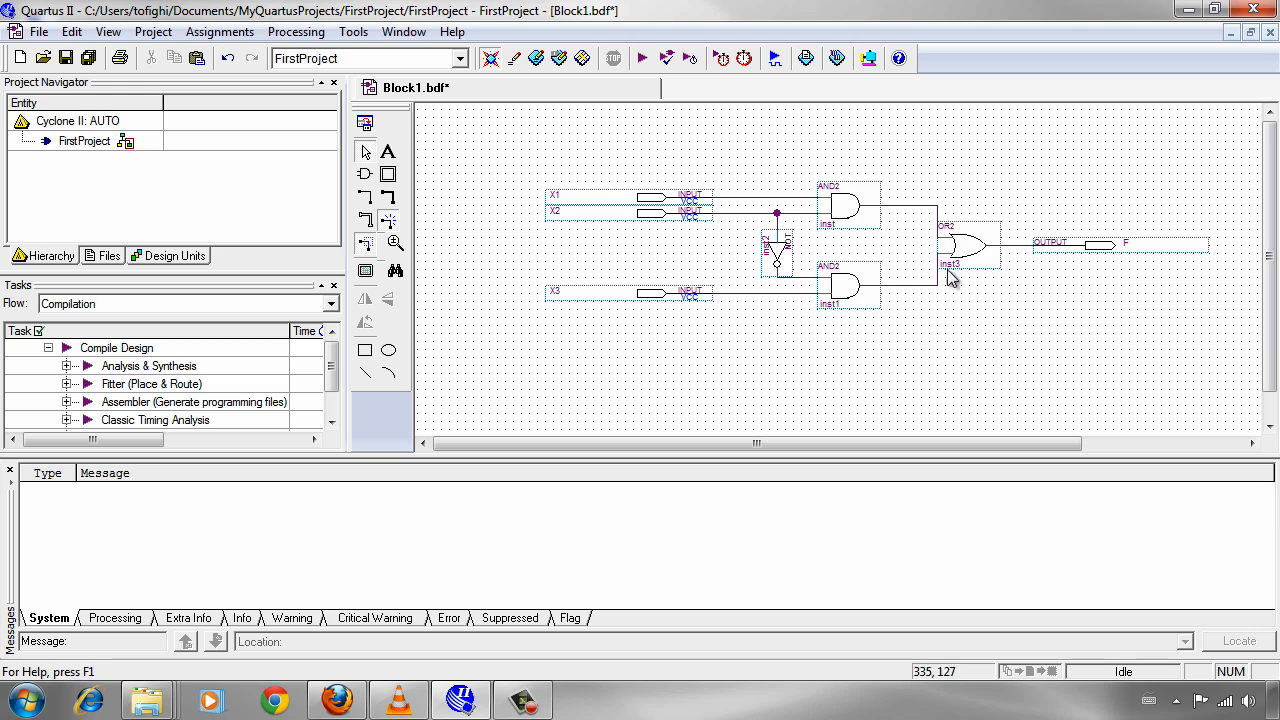
pyautogui.click(667, 60)
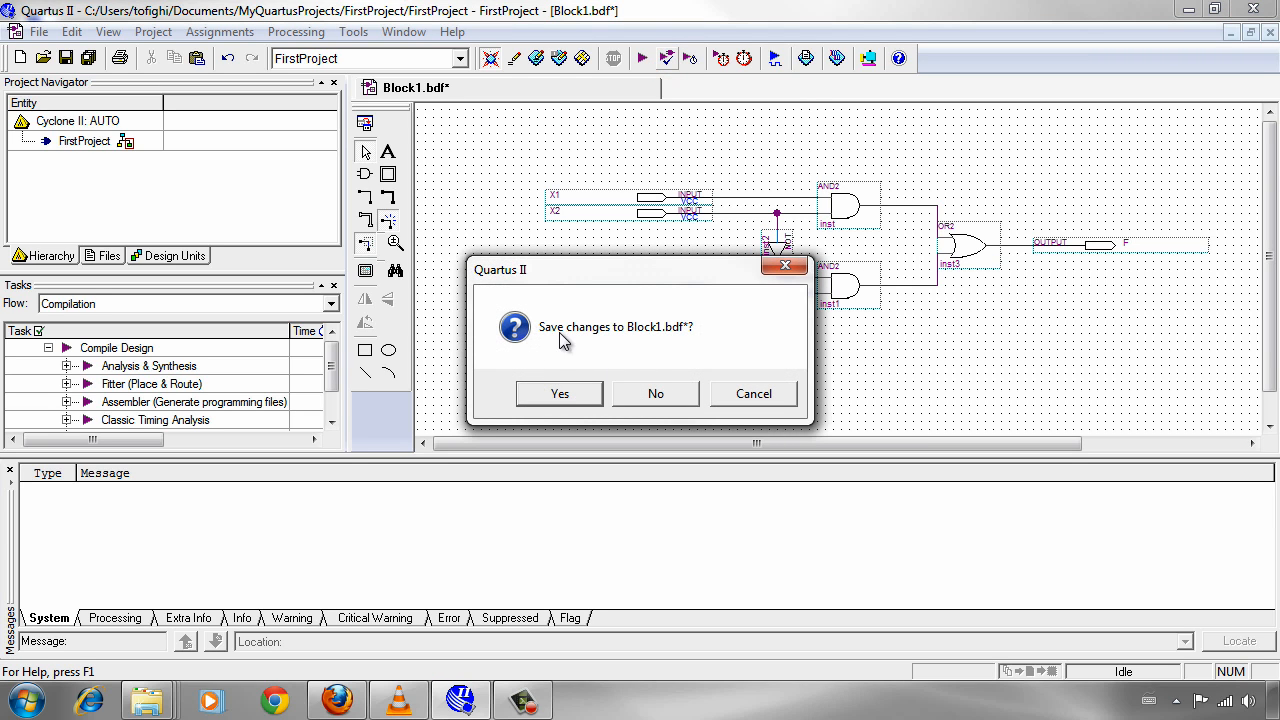
pyautogui.click(564, 396)
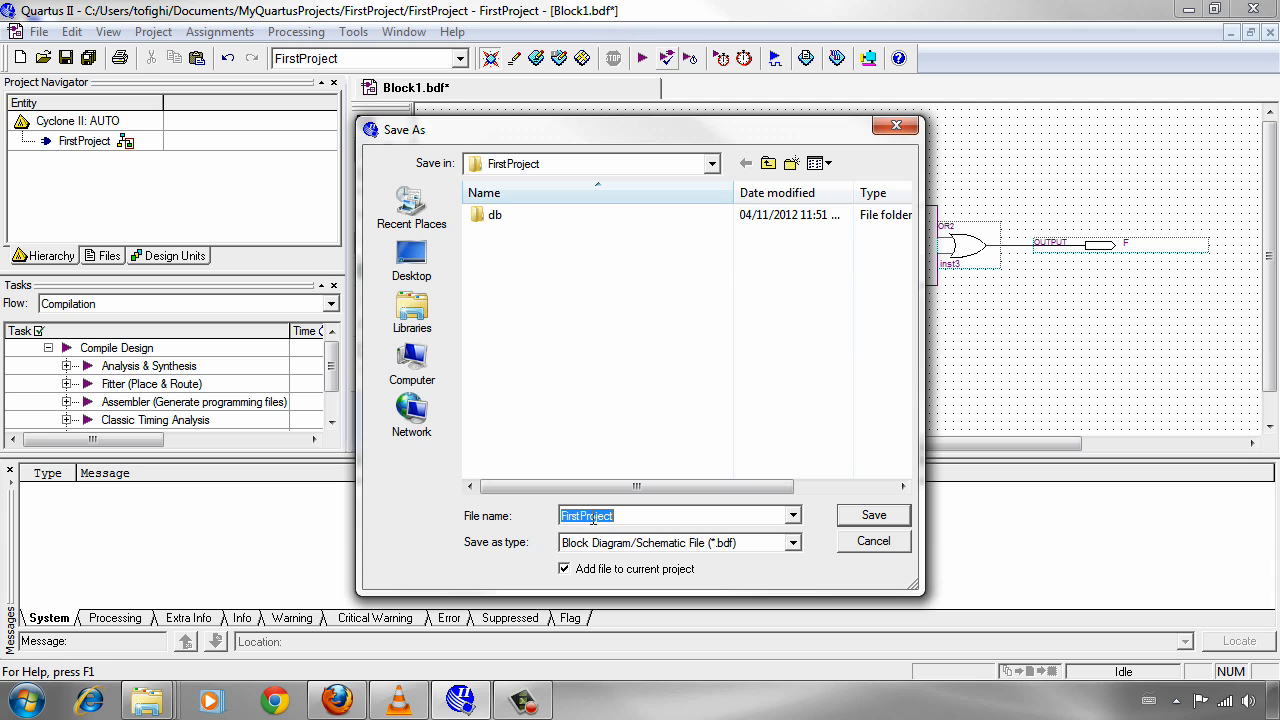
pyautogui.click(634, 516)
pyautogui.click(877, 515)
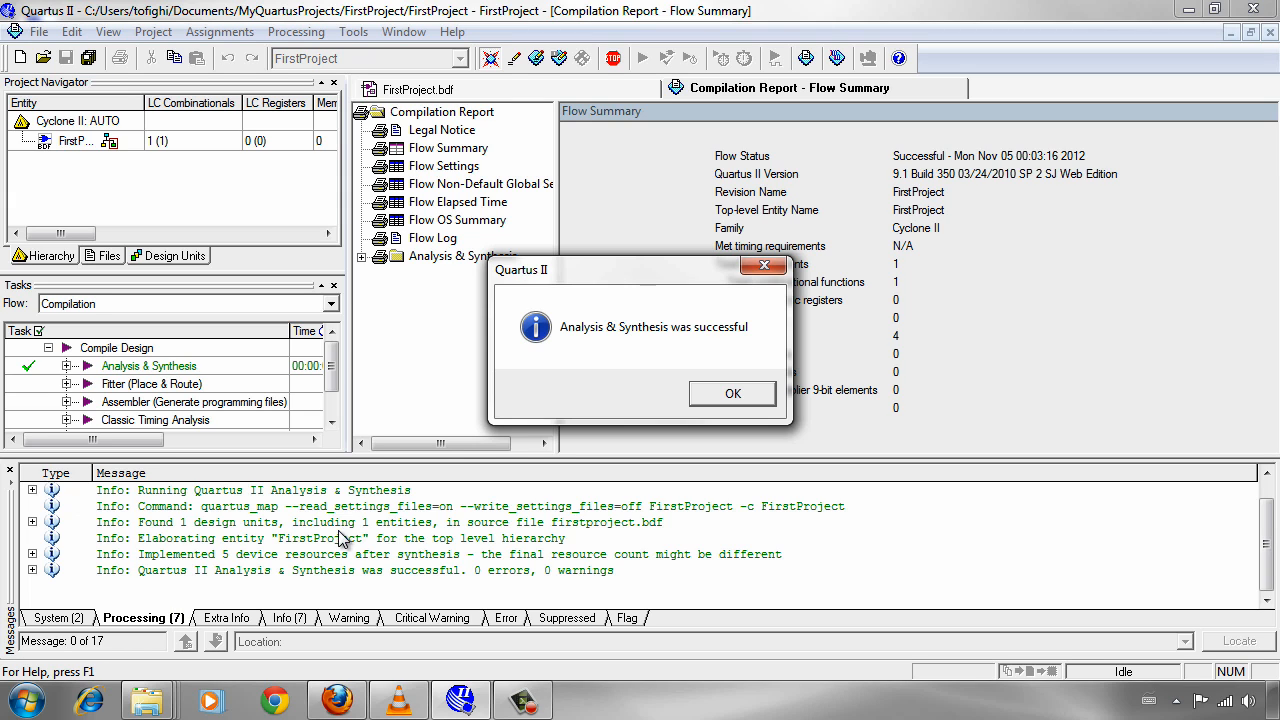
pyautogui.click(710, 395)
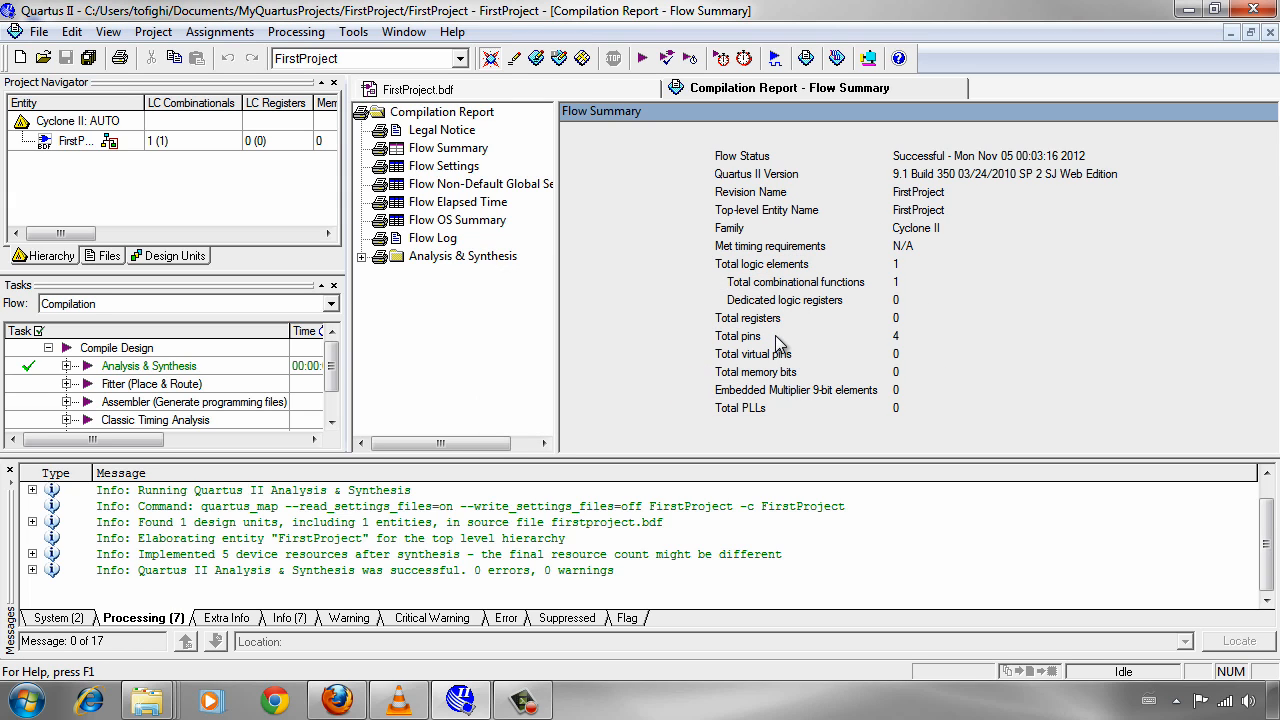
# Step: Review the synthesis info, system, warning and error messages, and compare the compilation report with the schematic
pyautogui.click(287, 620)
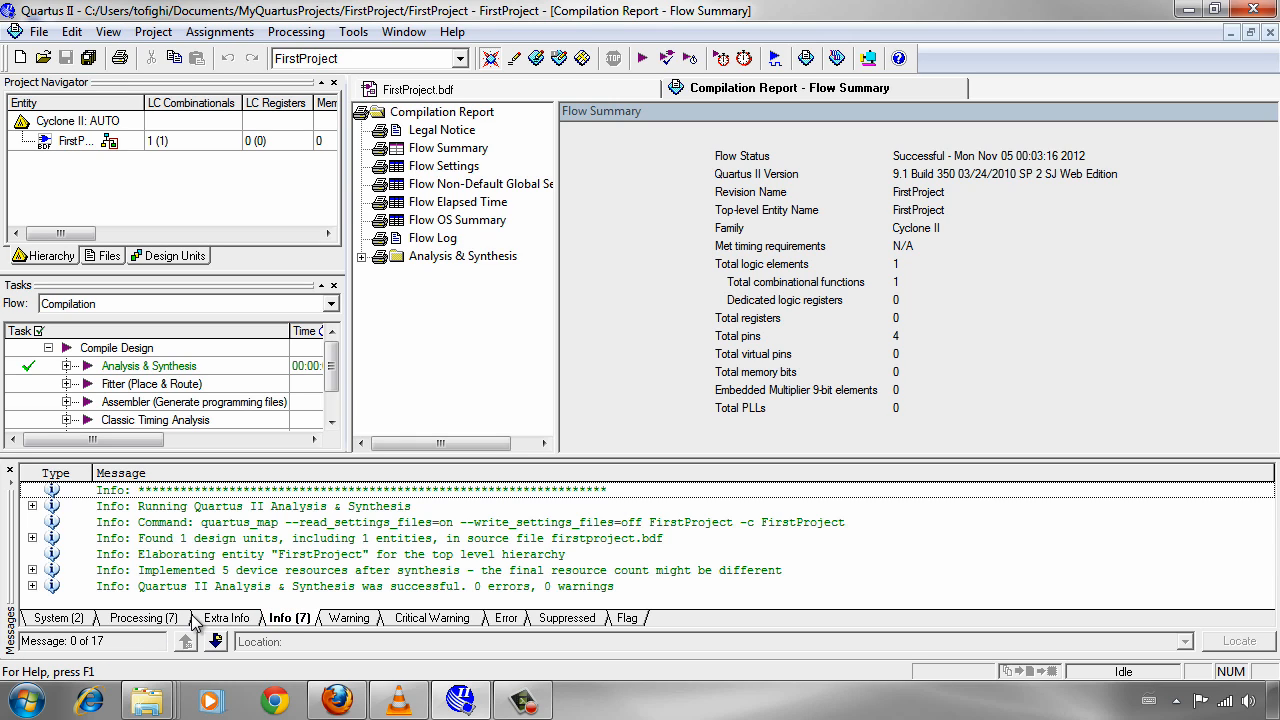
pyautogui.click(80, 620)
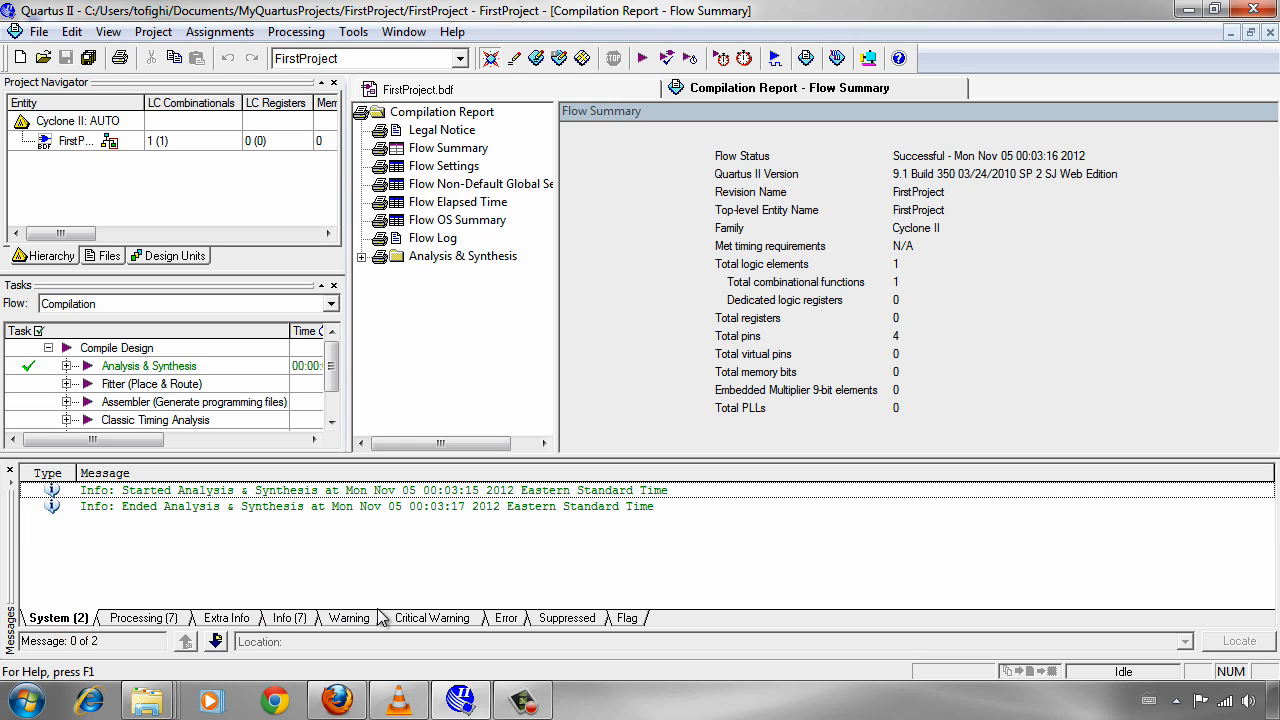
pyautogui.click(347, 619)
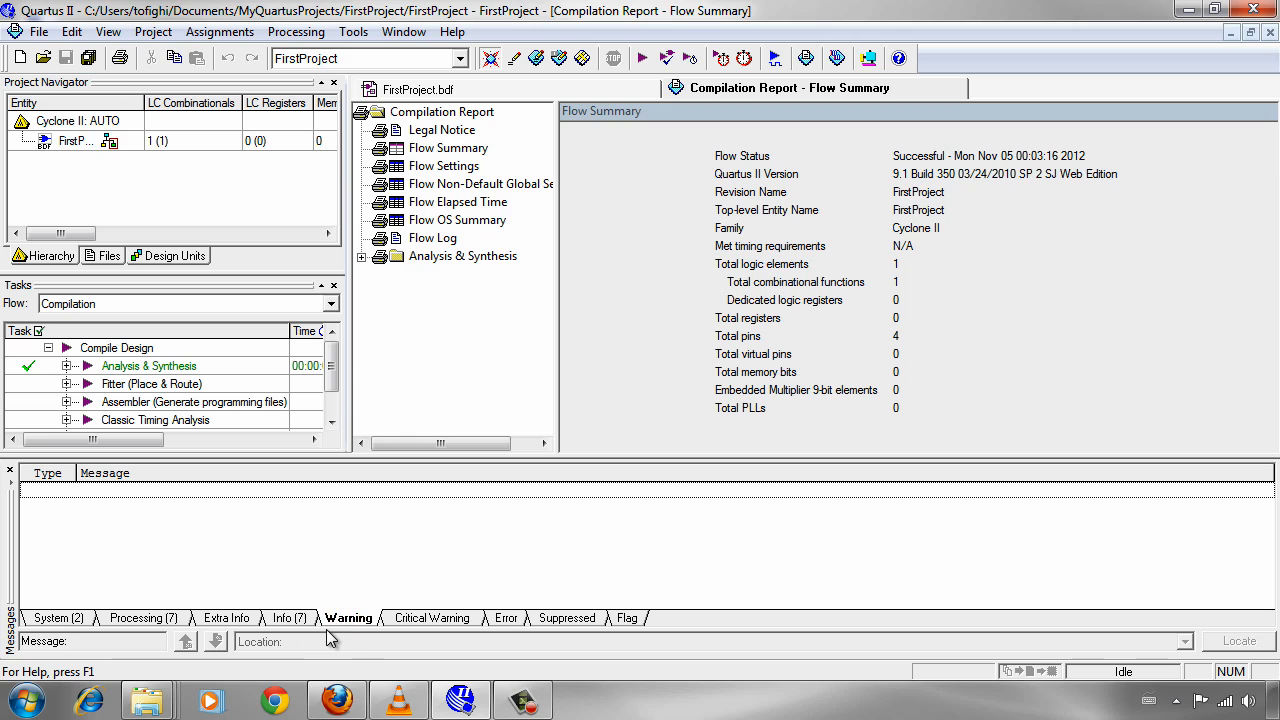
pyautogui.click(503, 619)
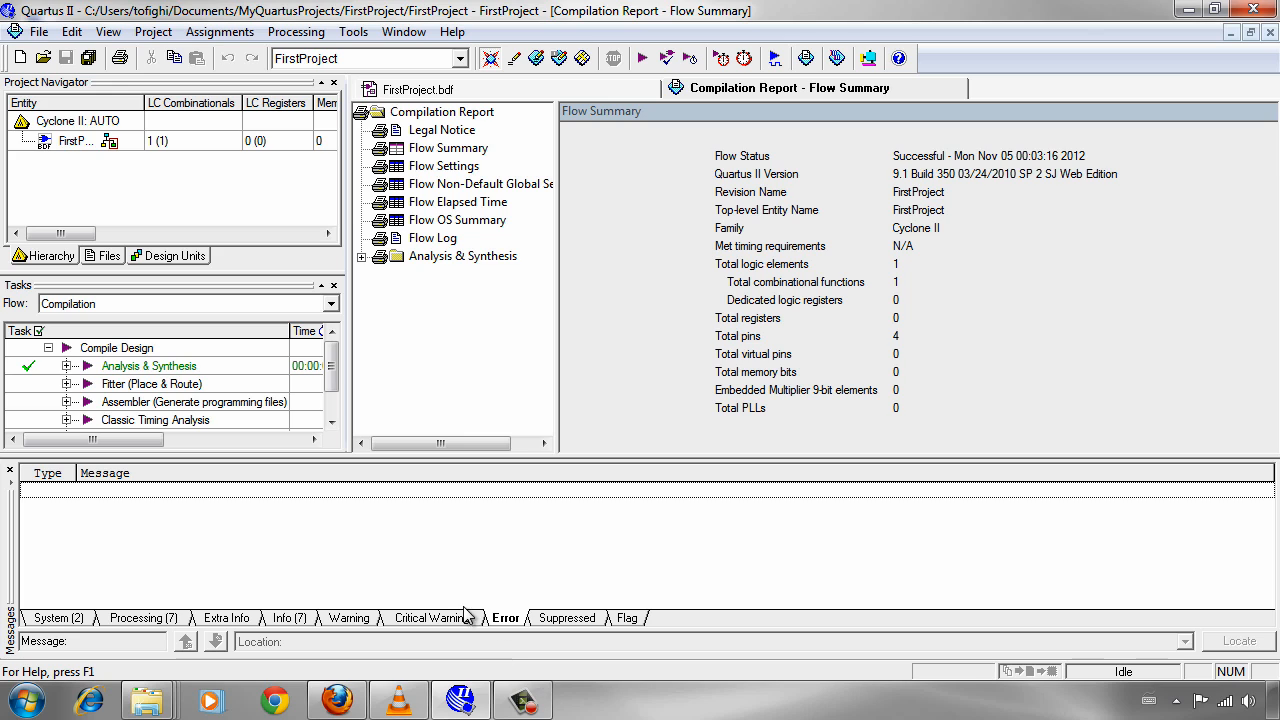
pyautogui.click(360, 618)
pyautogui.click(287, 619)
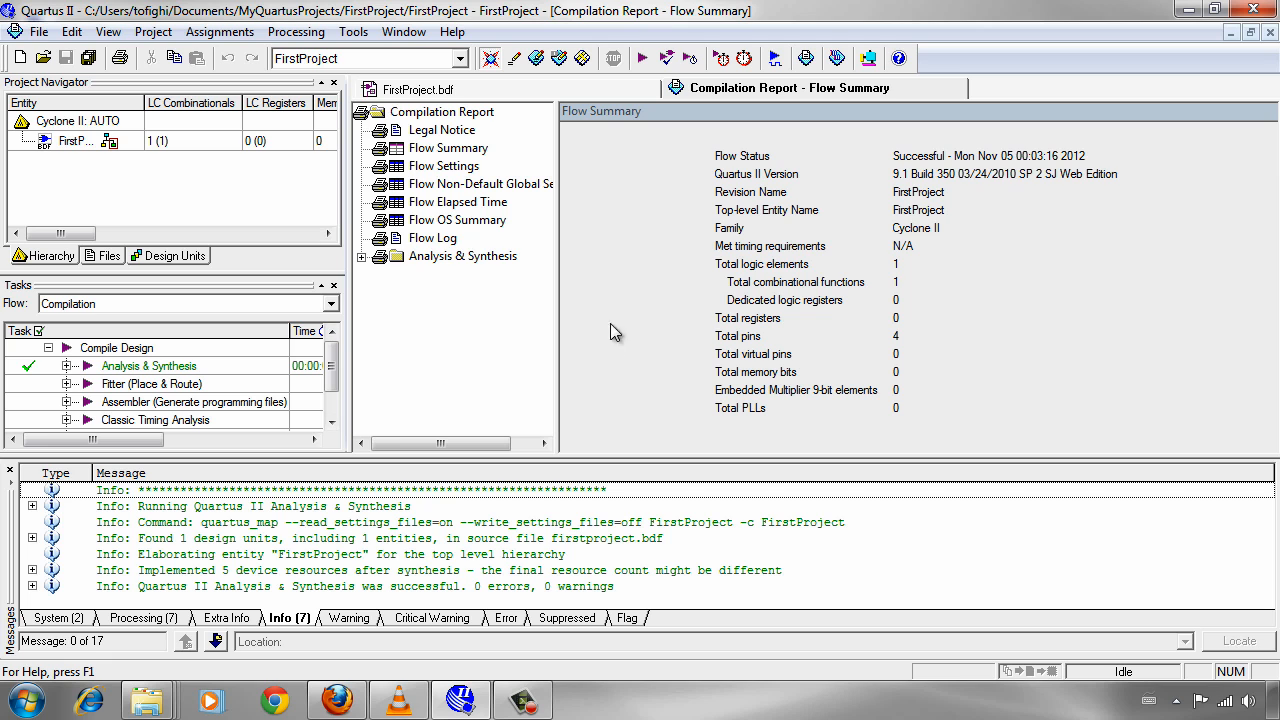
pyautogui.click(584, 95)
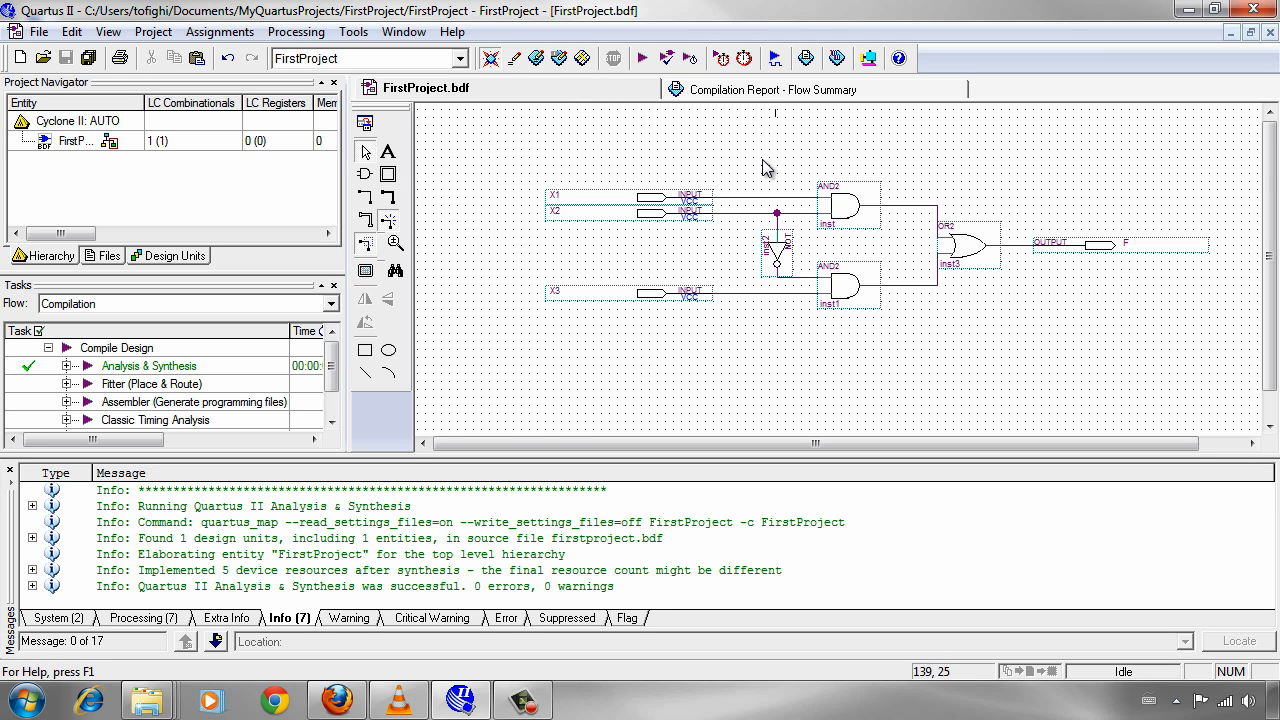
pyautogui.click(772, 90)
pyautogui.click(586, 91)
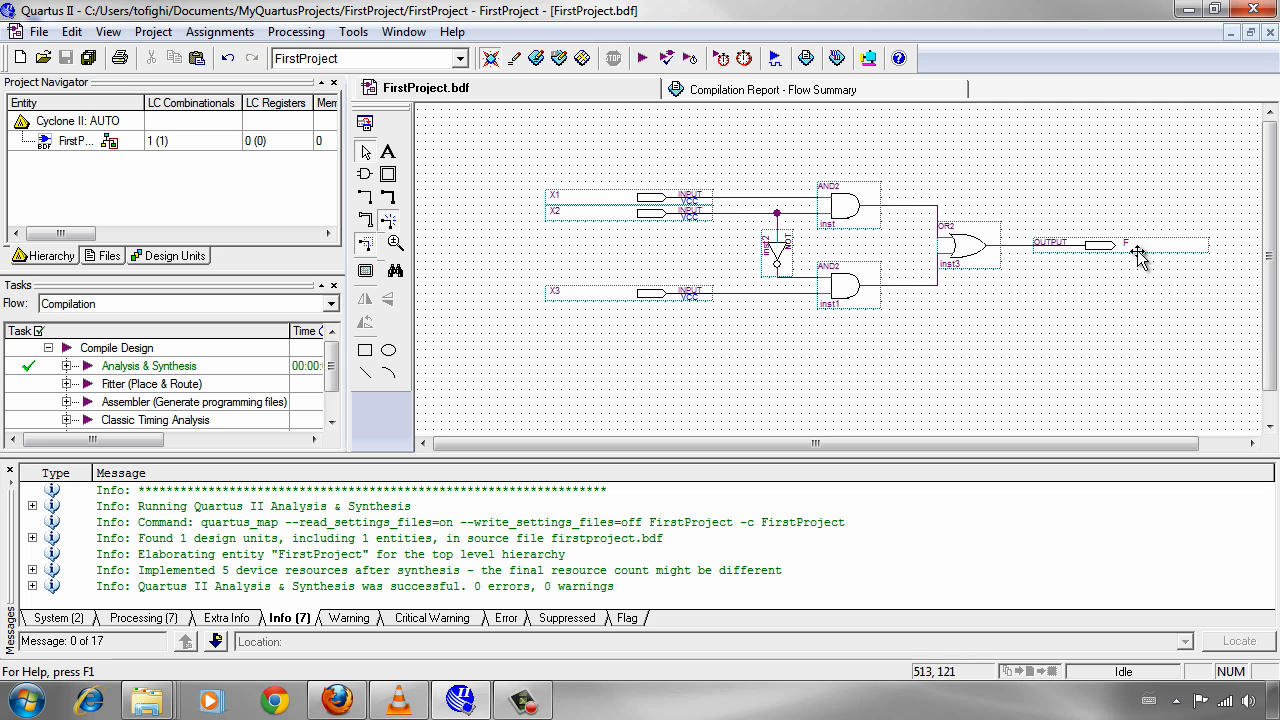
# Step: Create a new Vector Waveform File in the project
pyautogui.click(39, 32)
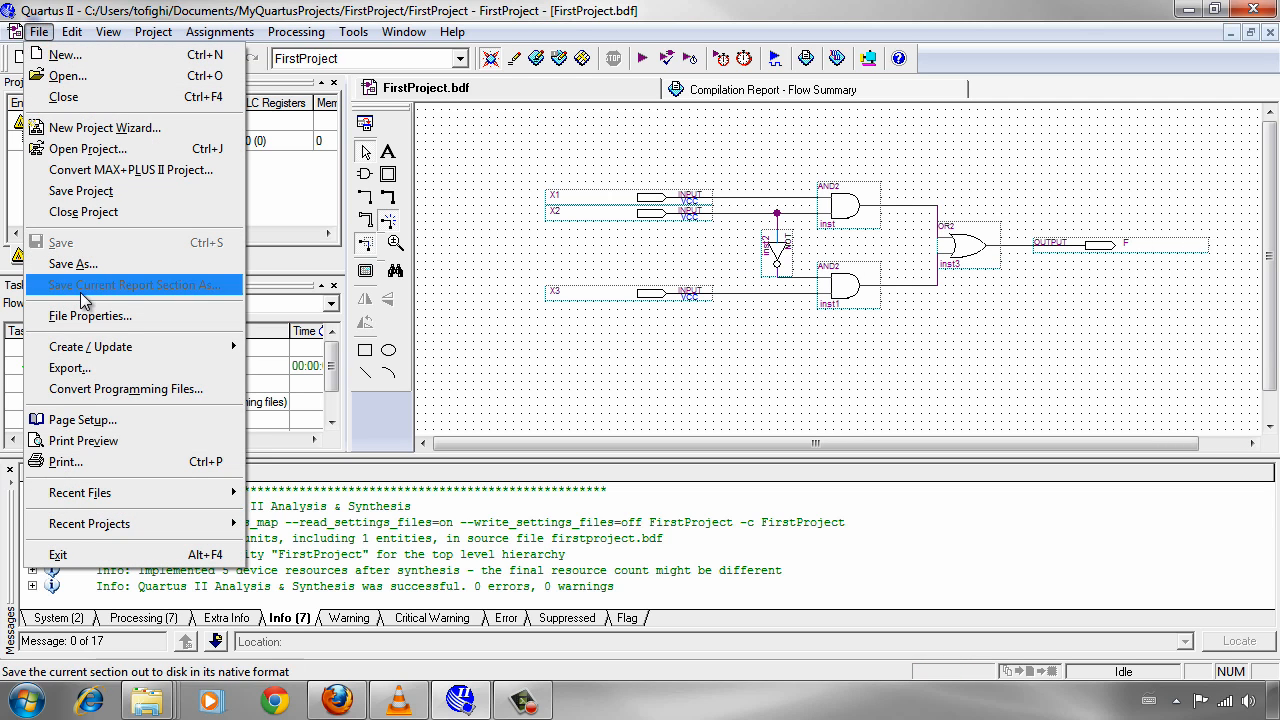
pyautogui.click(65, 55)
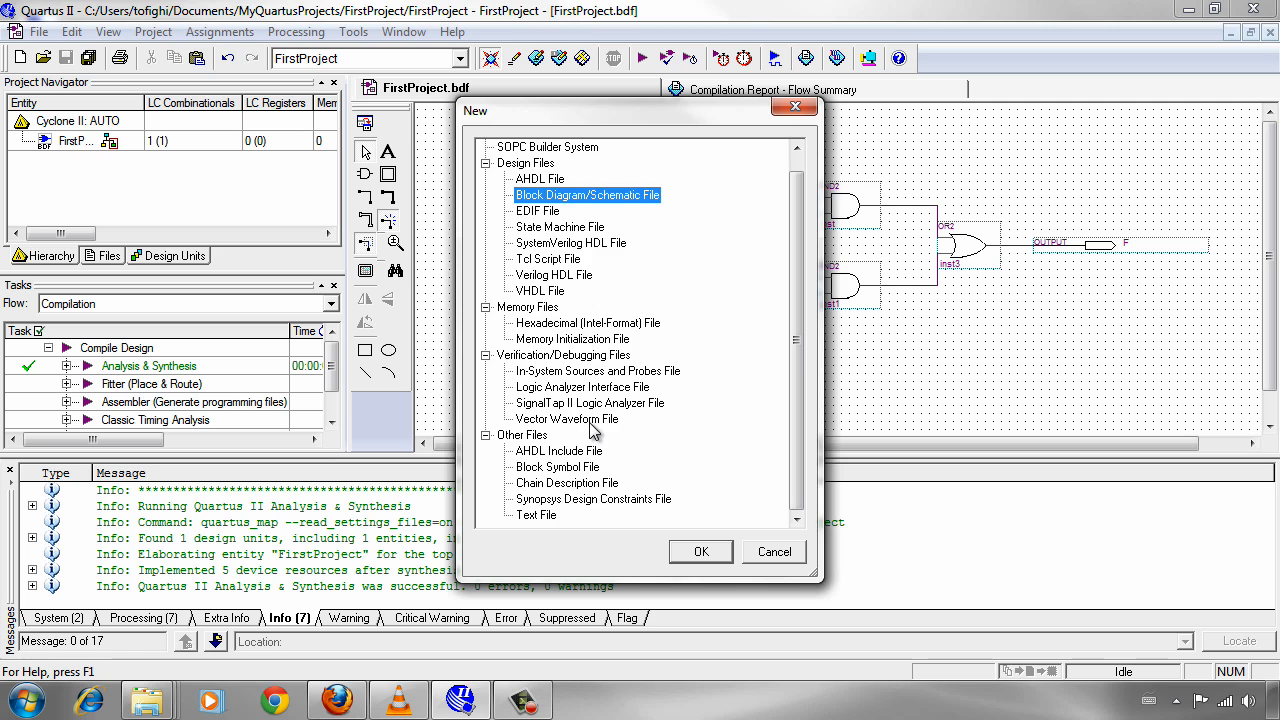
pyautogui.click(587, 420)
pyautogui.click(697, 552)
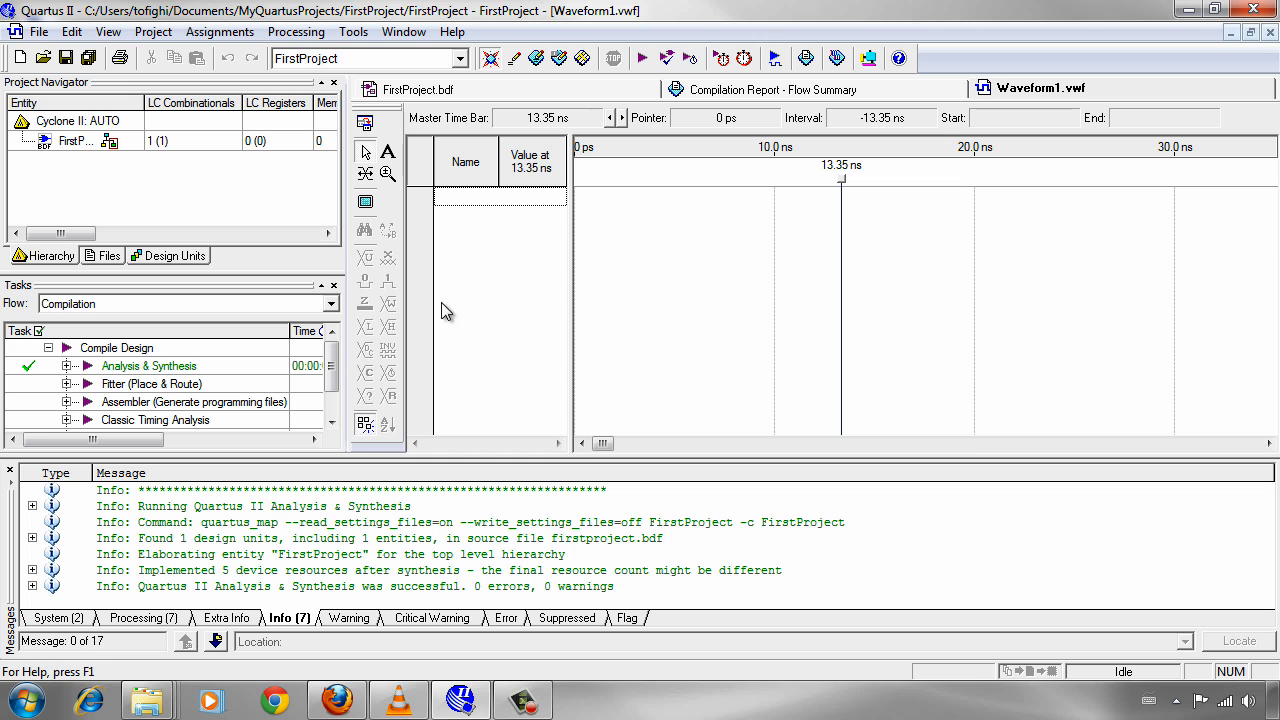
# Step: Close the FirstProject.bdf schematic and reopen it from the project hierarchy, and close the compilation report
pyautogui.click(727, 90)
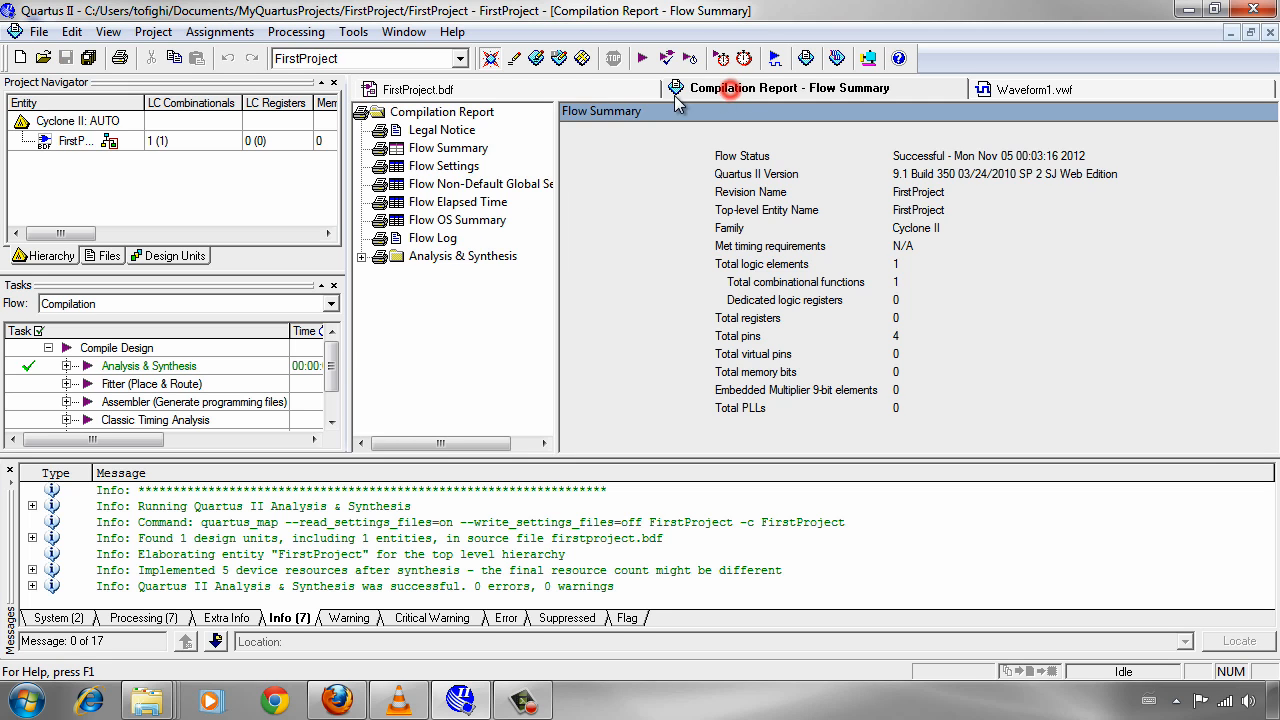
pyautogui.click(557, 88)
pyautogui.hotkey('ctrl', 'F4')
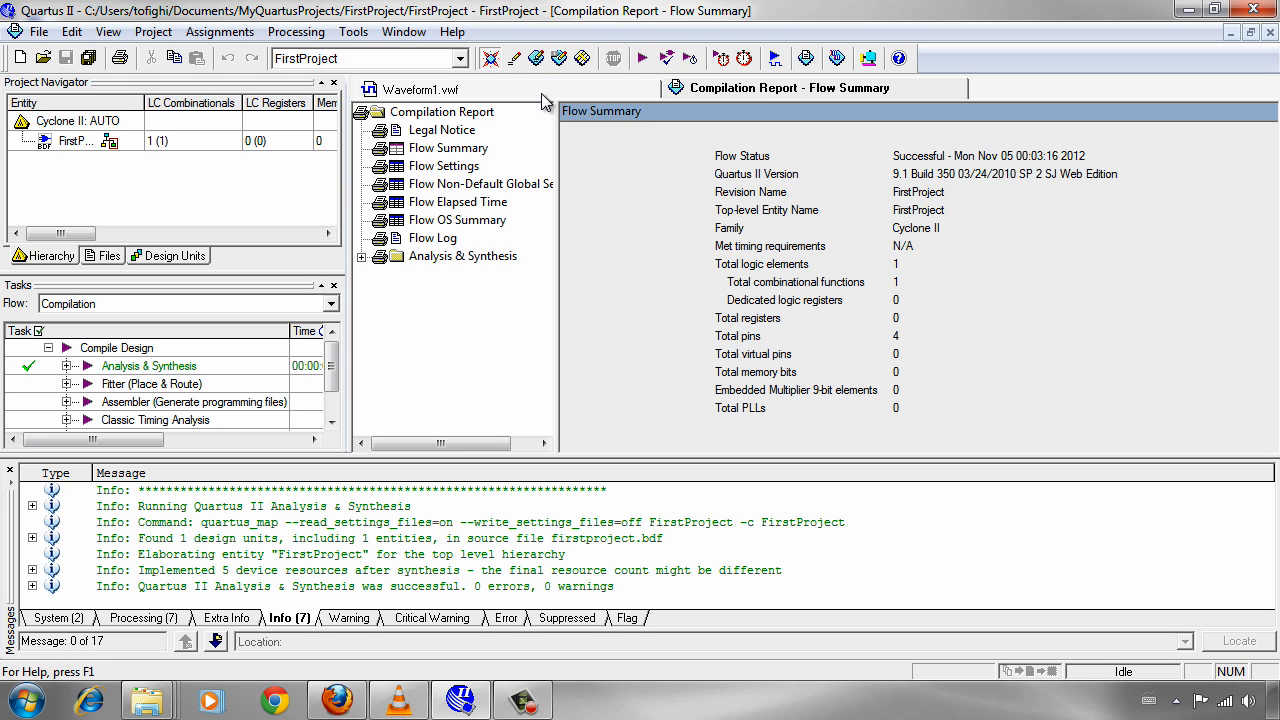
pyautogui.click(530, 88)
pyautogui.click(762, 92)
pyautogui.doubleClick(70, 141)
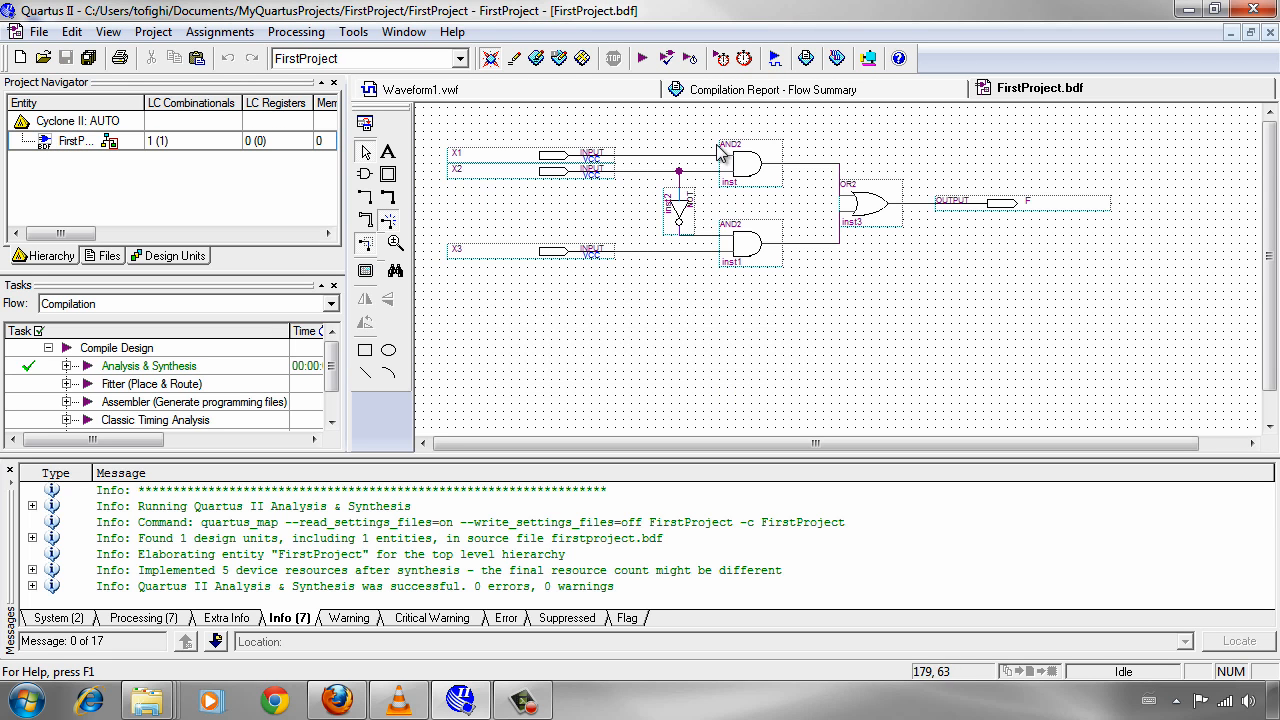
pyautogui.click(850, 91)
pyautogui.click(862, 88)
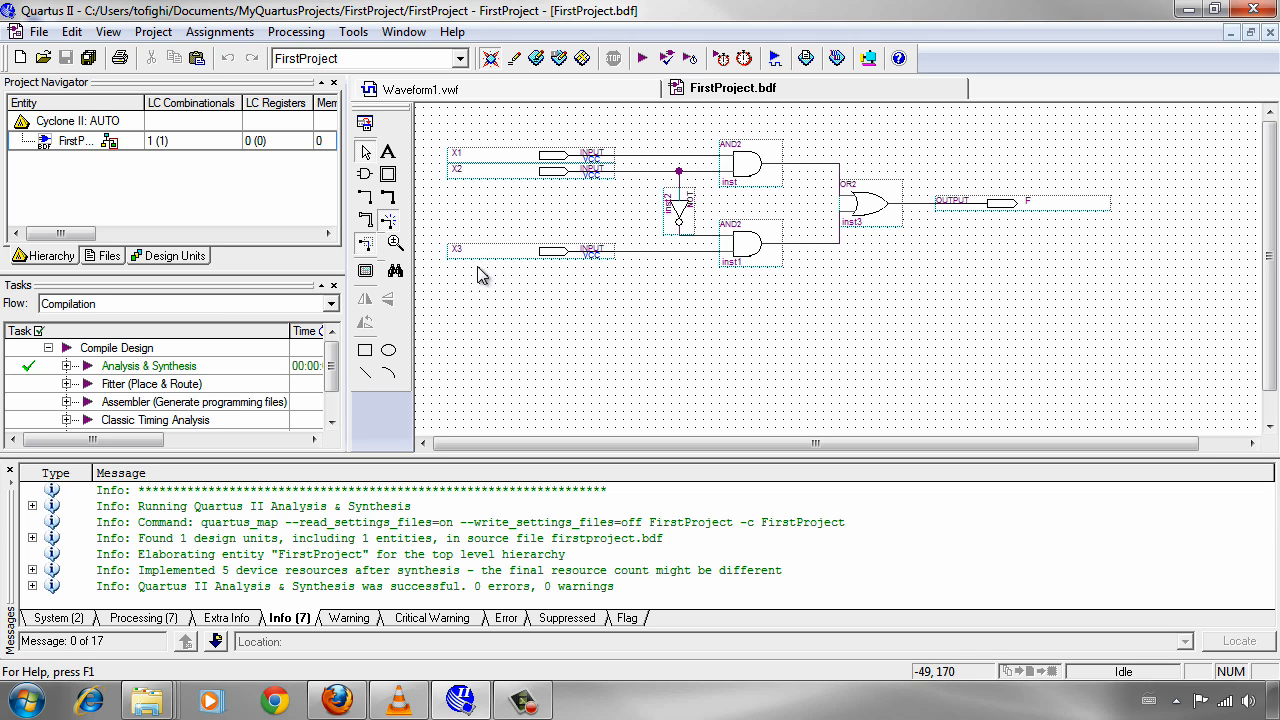
pyautogui.click(459, 90)
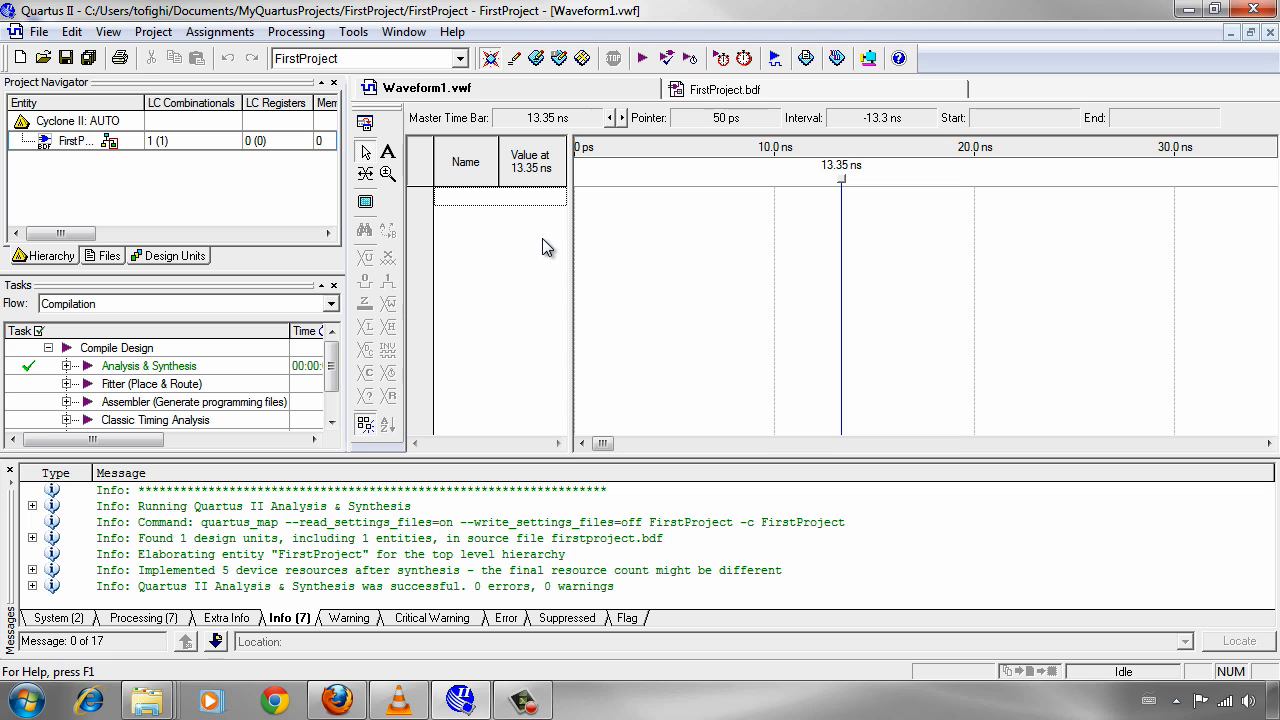
pyautogui.click(692, 88)
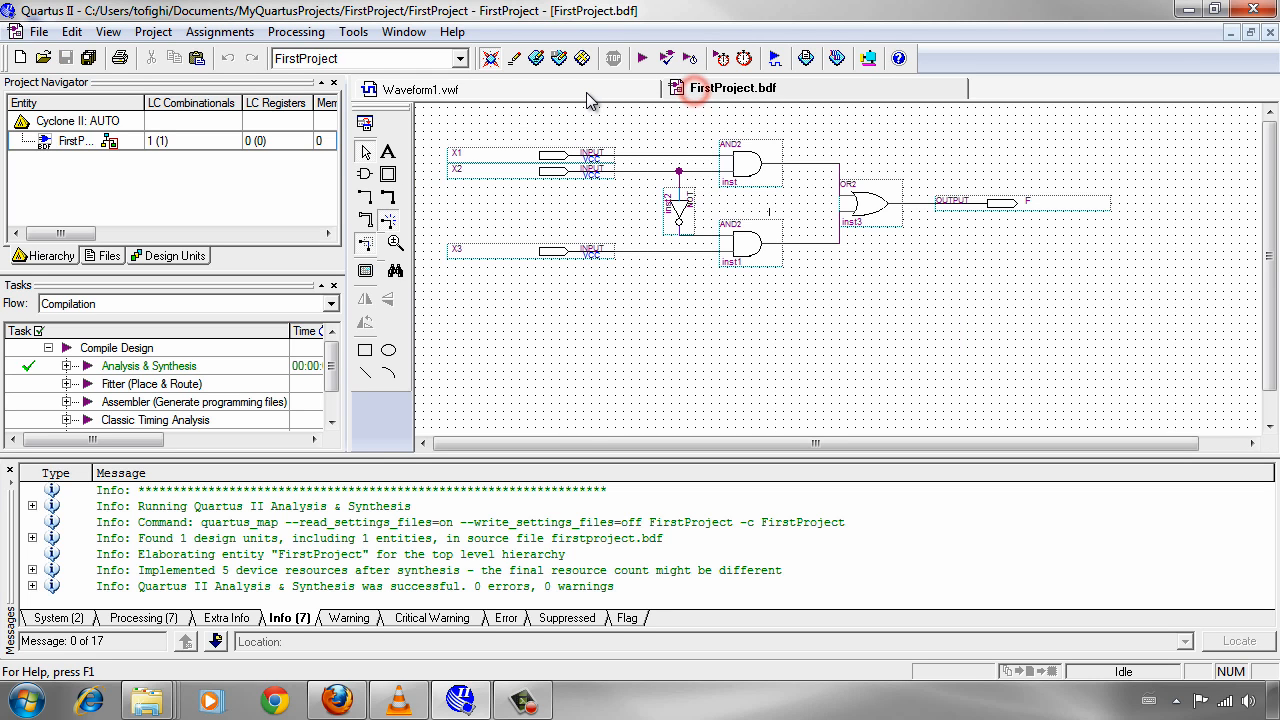
pyautogui.click(585, 91)
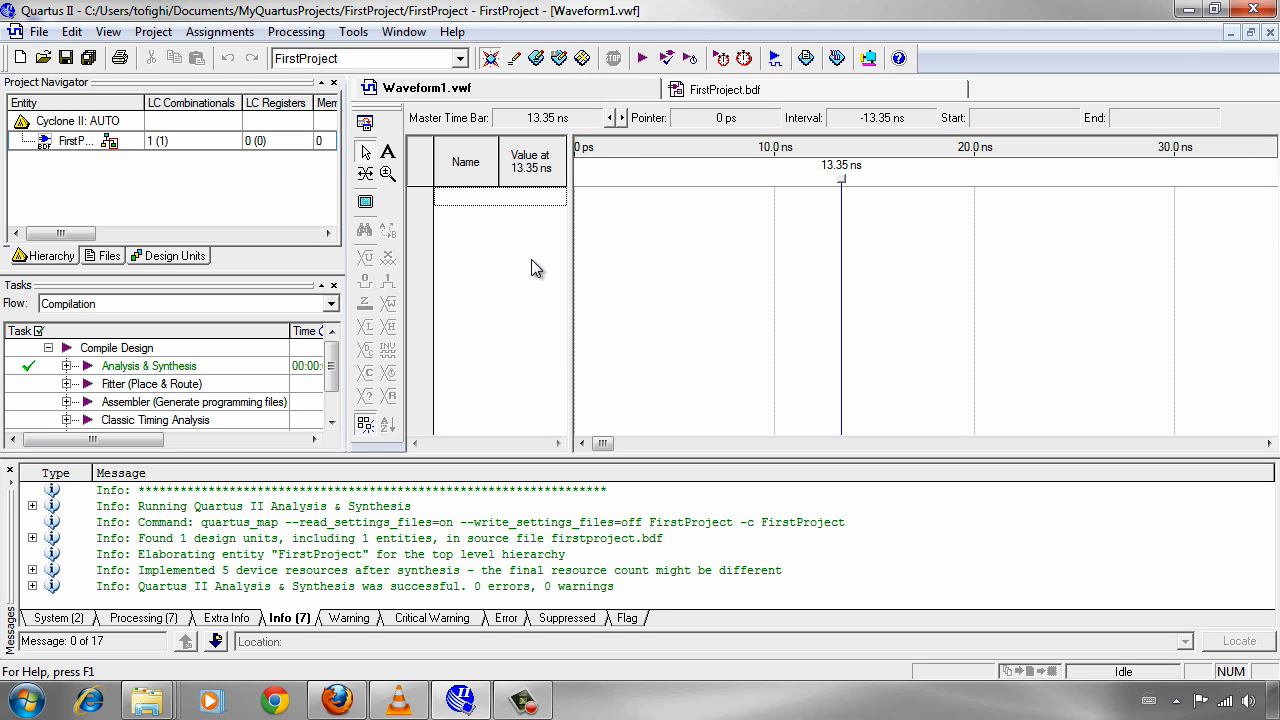
pyautogui.click(758, 90)
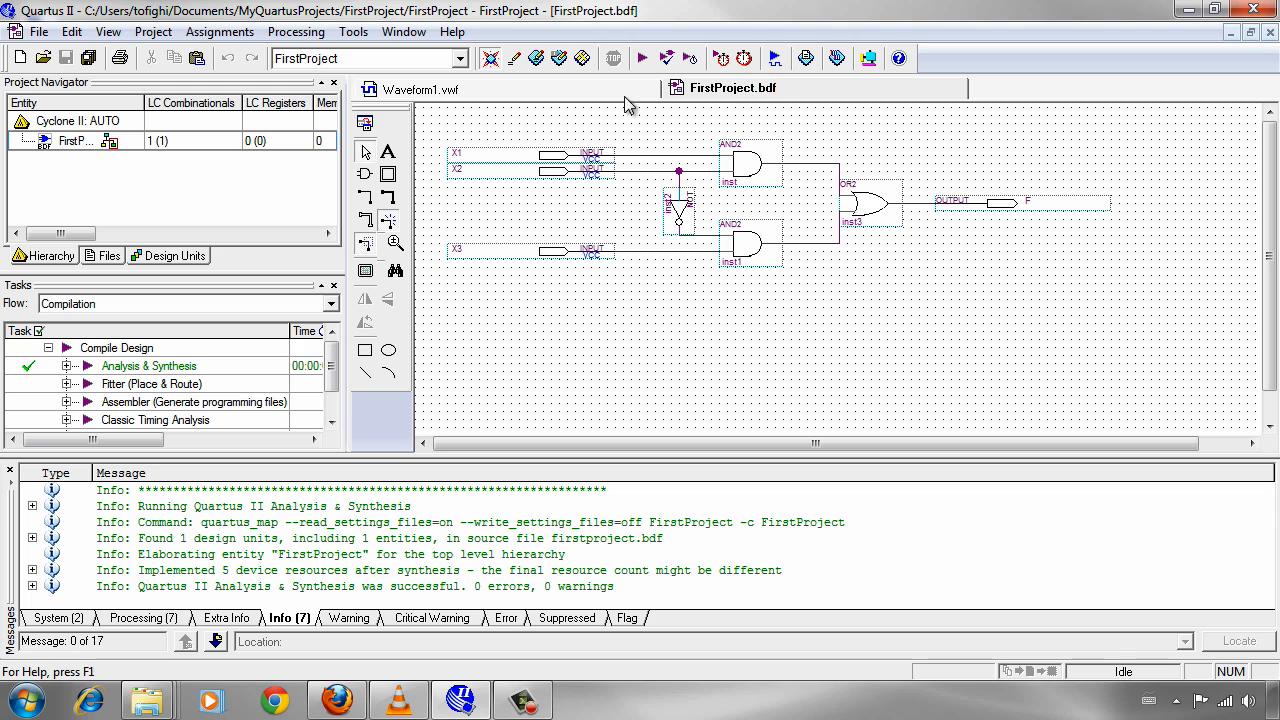
# Step: Start inserting a node or bus into Waveform1.vwf and list the design's pins in the Node Finder with the "Pins: all" filter
pyautogui.click(566, 94)
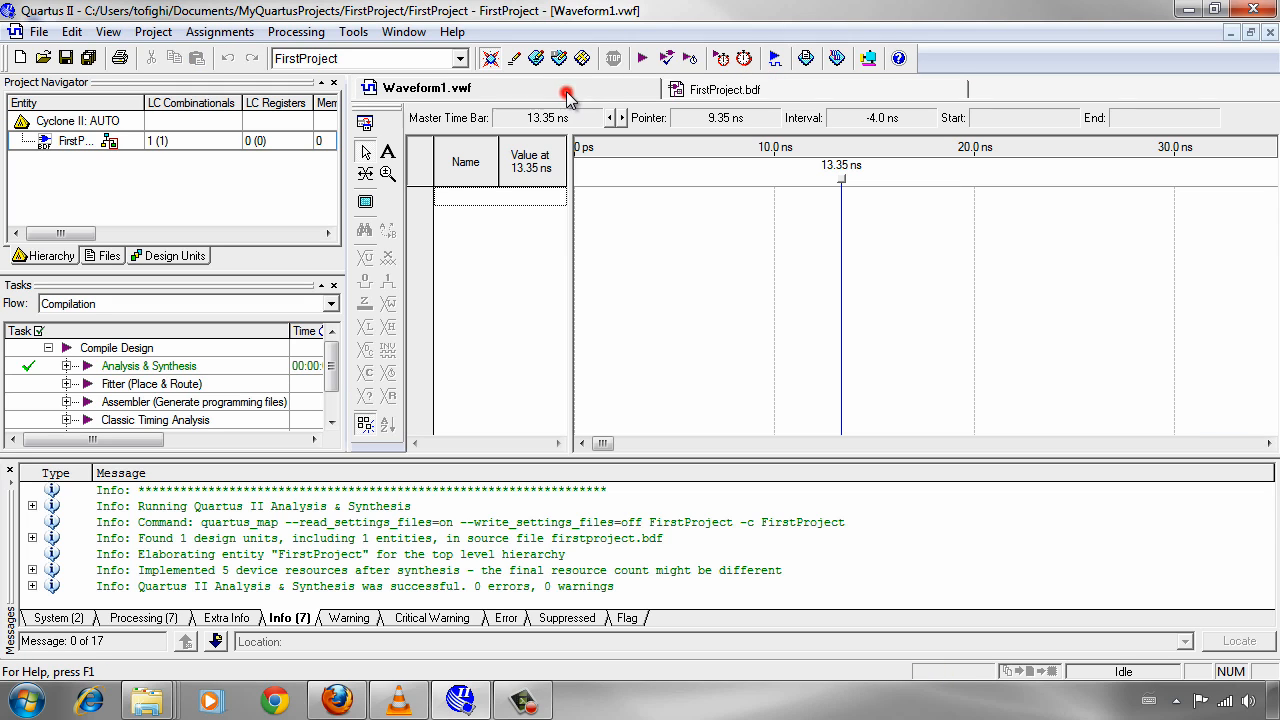
pyautogui.rightClick(507, 227)
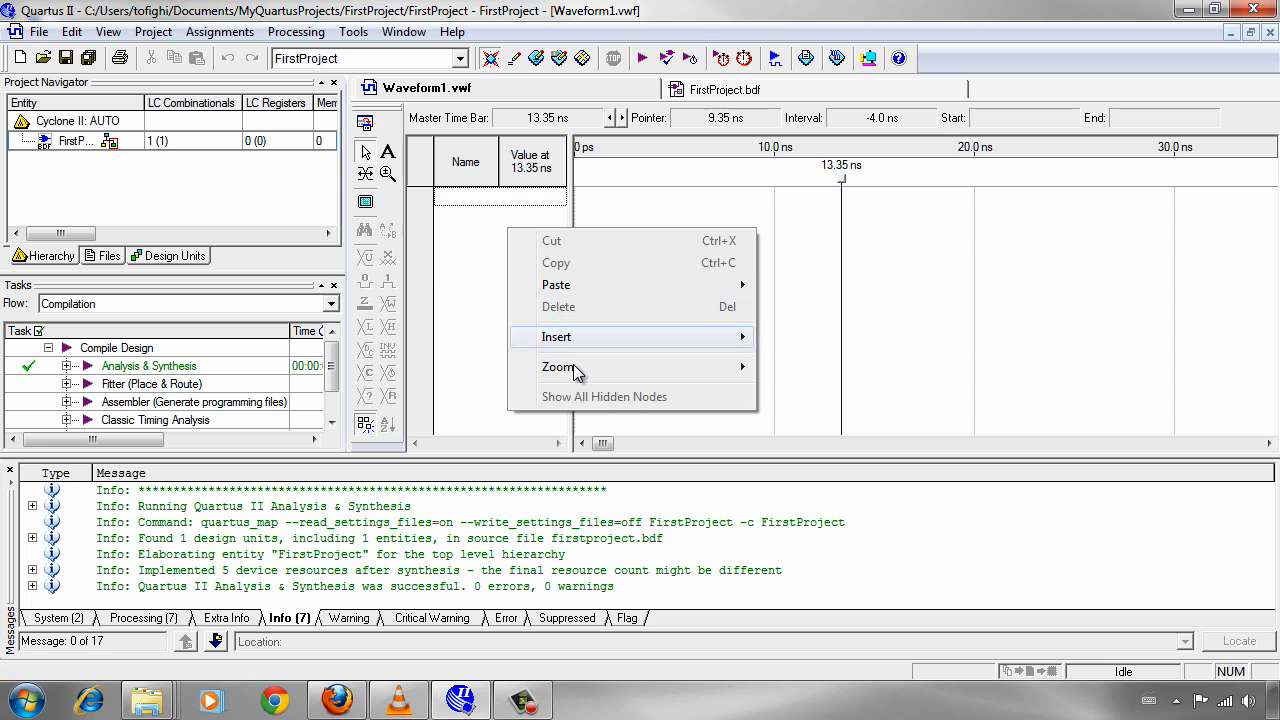
pyautogui.moveTo(591, 341)
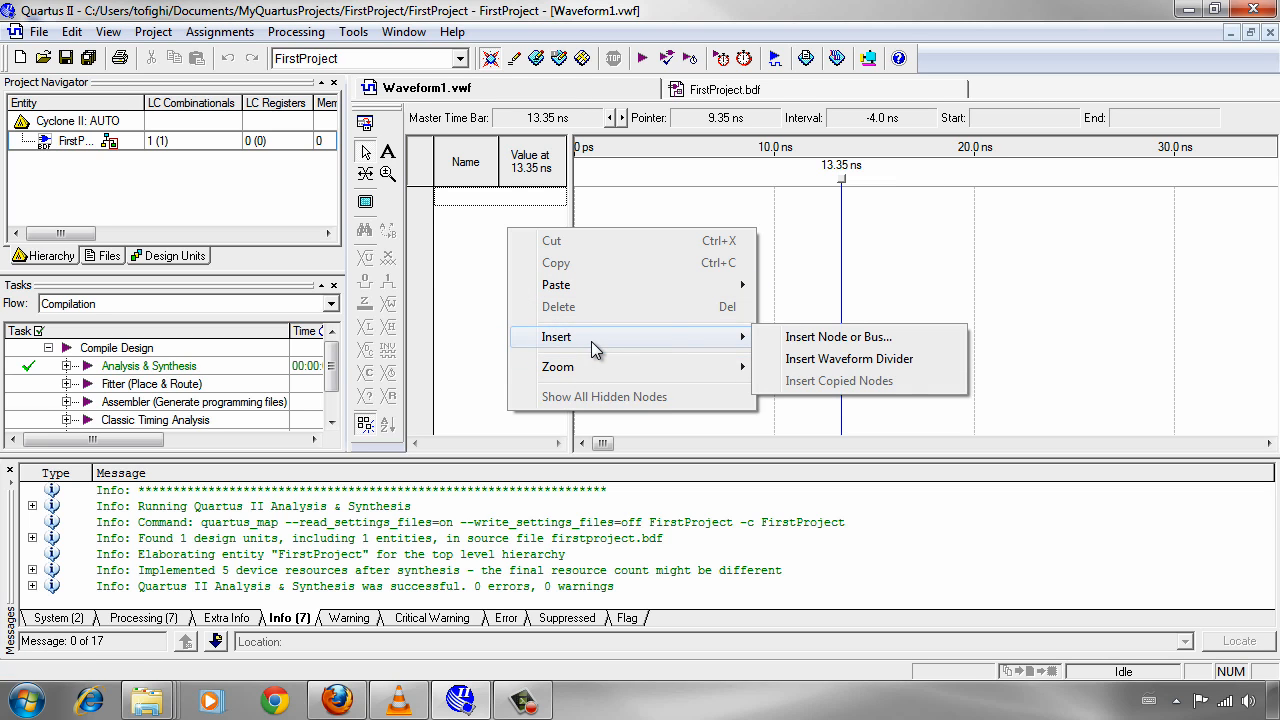
pyautogui.click(838, 338)
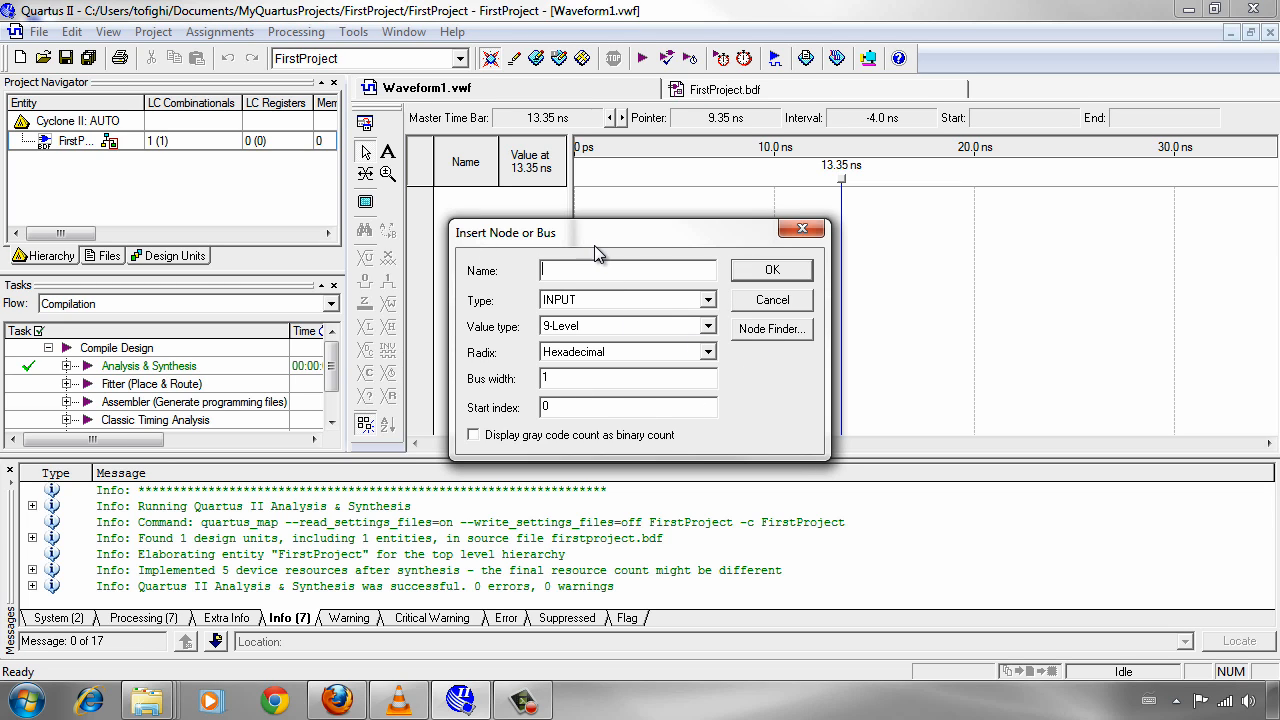
pyautogui.click(766, 335)
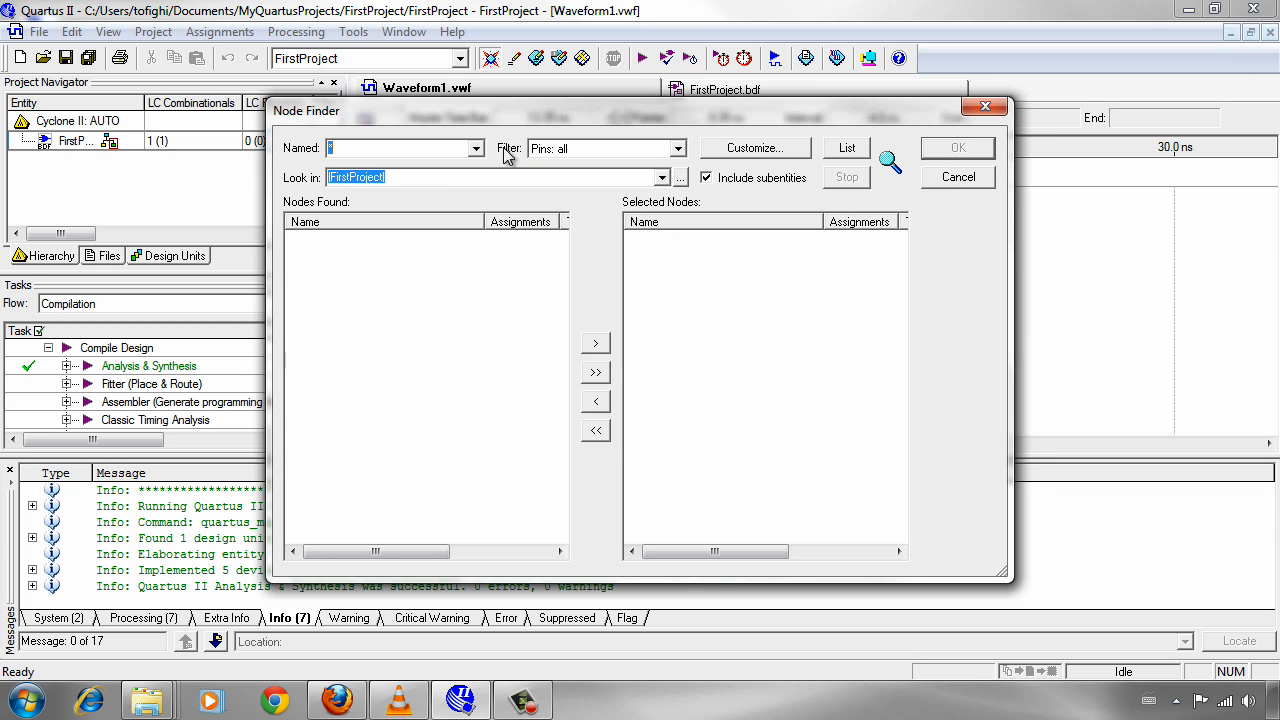
pyautogui.click(580, 150)
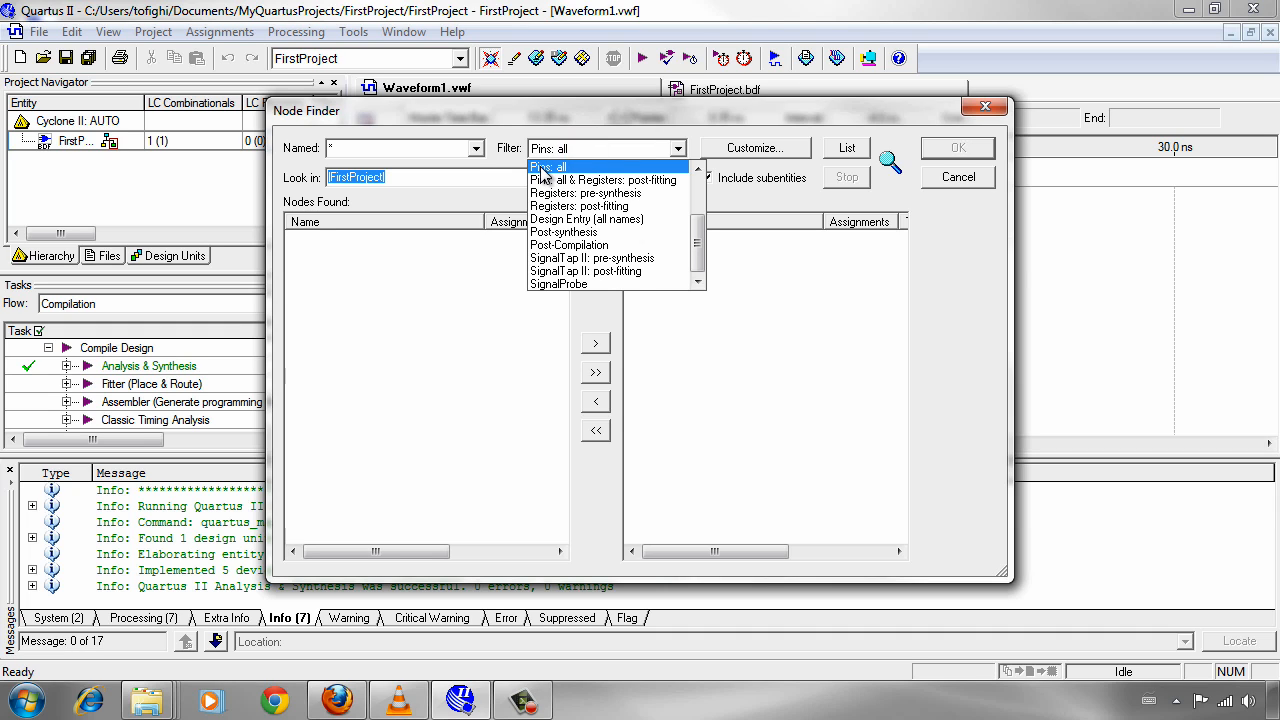
pyautogui.click(543, 172)
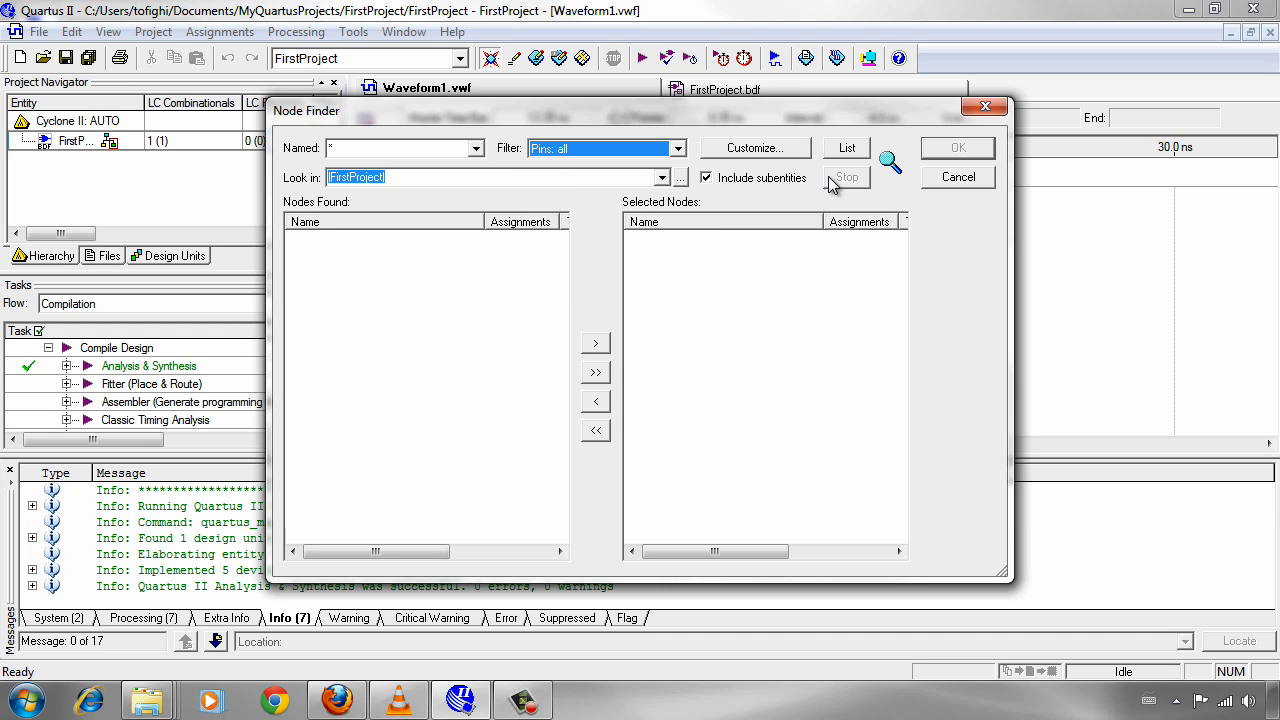
pyautogui.click(845, 152)
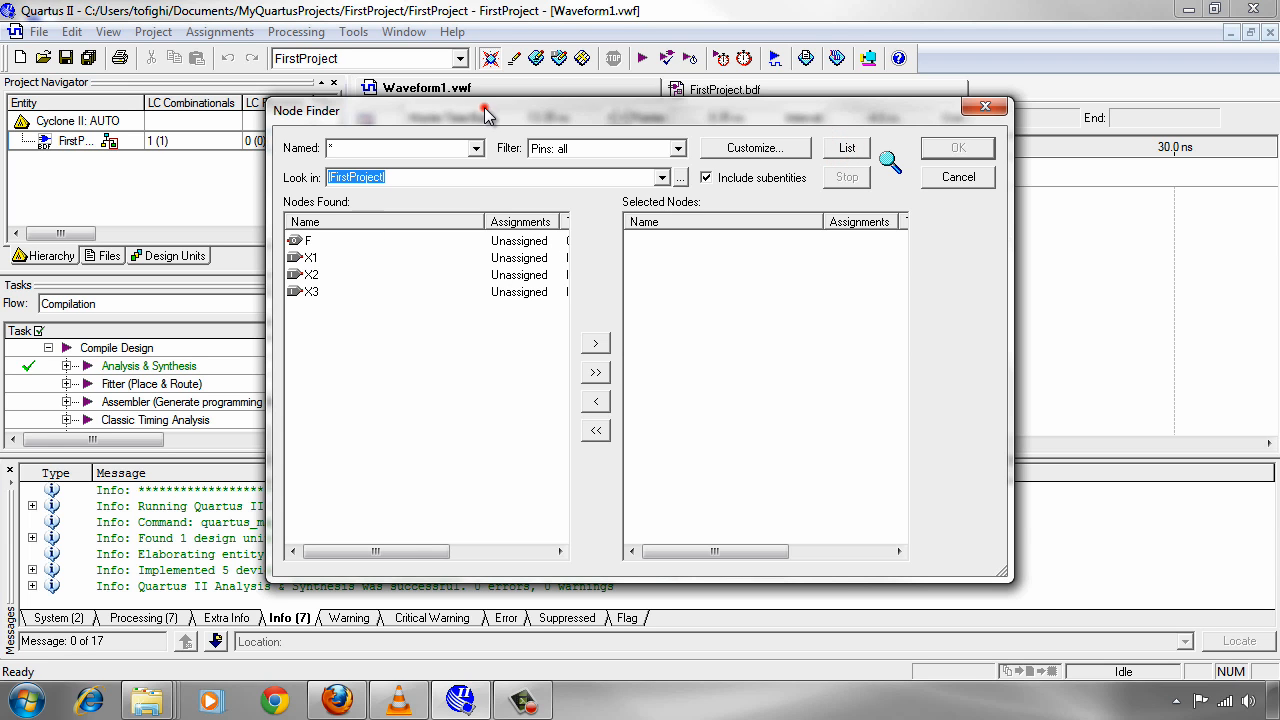
# Step: Add the input pins X1, X2 and X3 to the selected nodes
pyautogui.moveTo(477, 110); pyautogui.dragTo(530, 97)
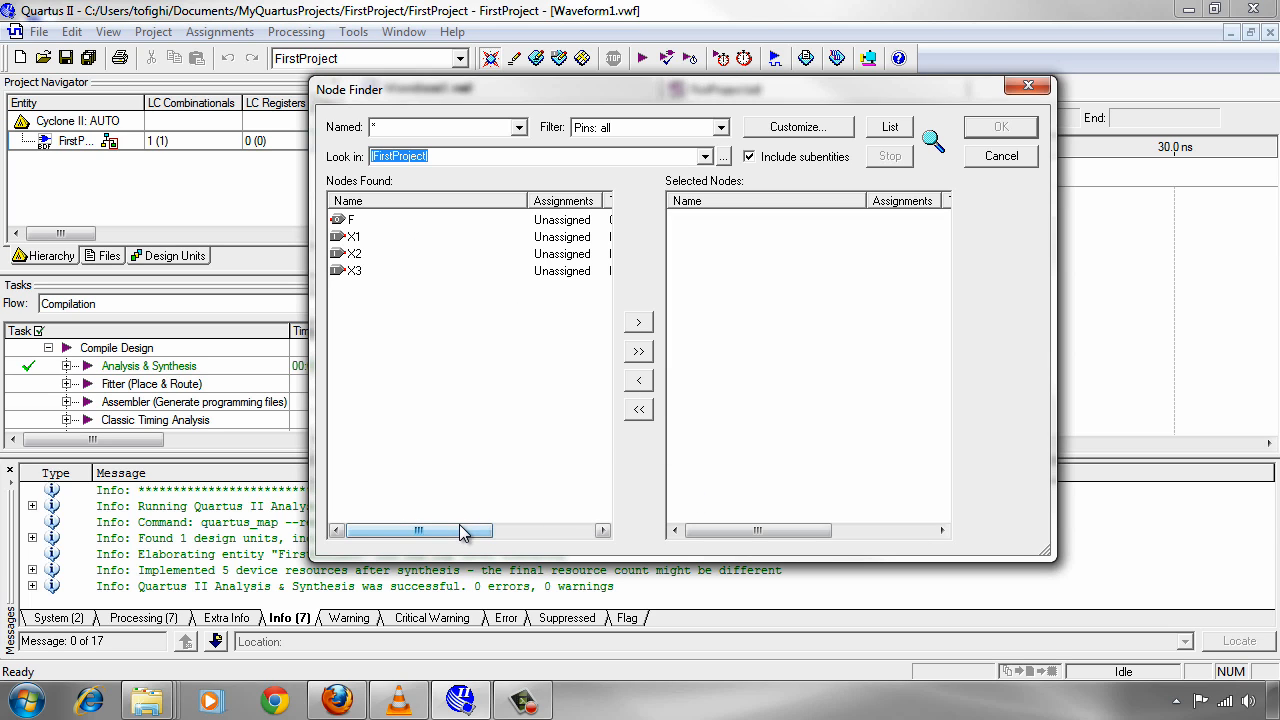
pyautogui.click(350, 237)
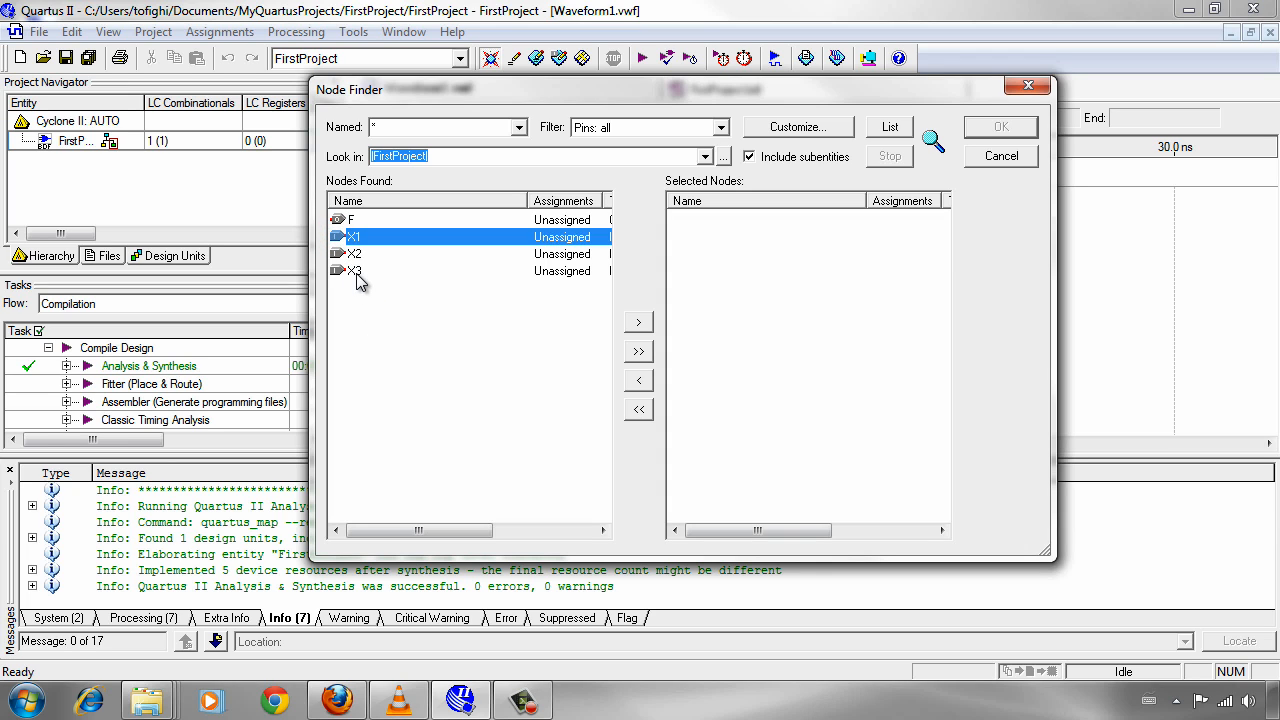
pyautogui.keyDown('shift'); pyautogui.click(354, 272); pyautogui.keyUp('shift')
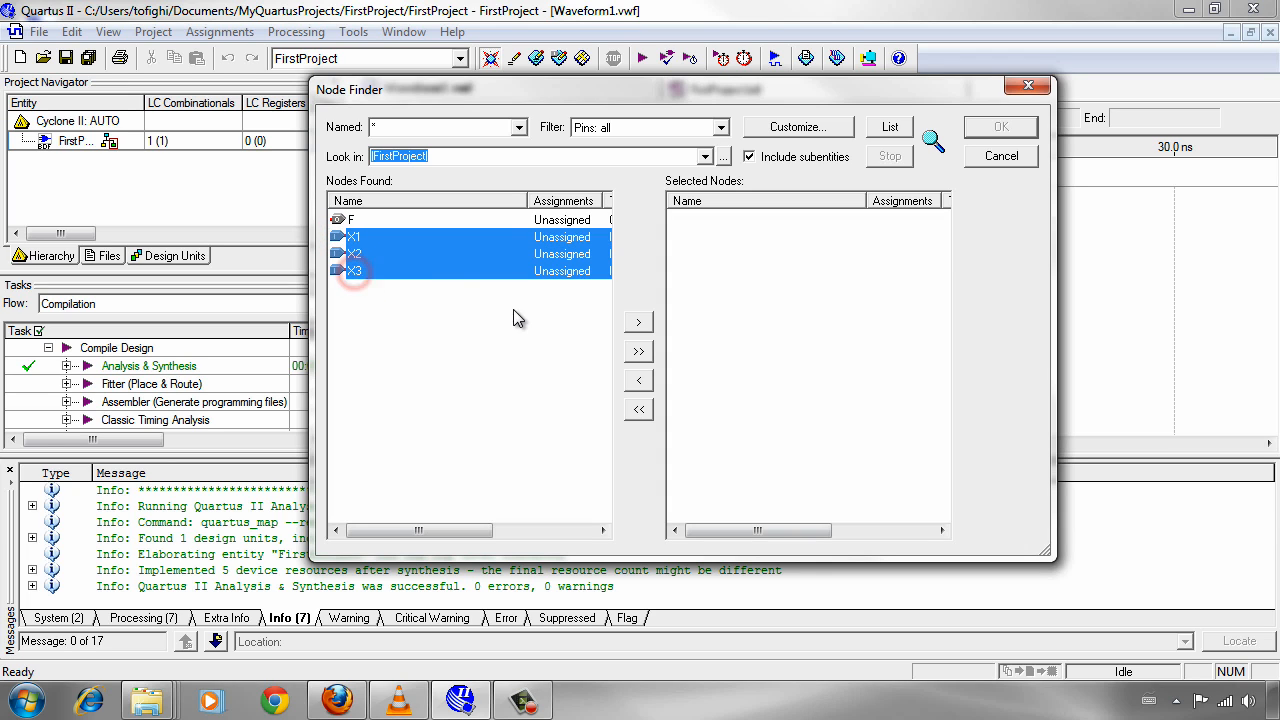
pyautogui.click(640, 324)
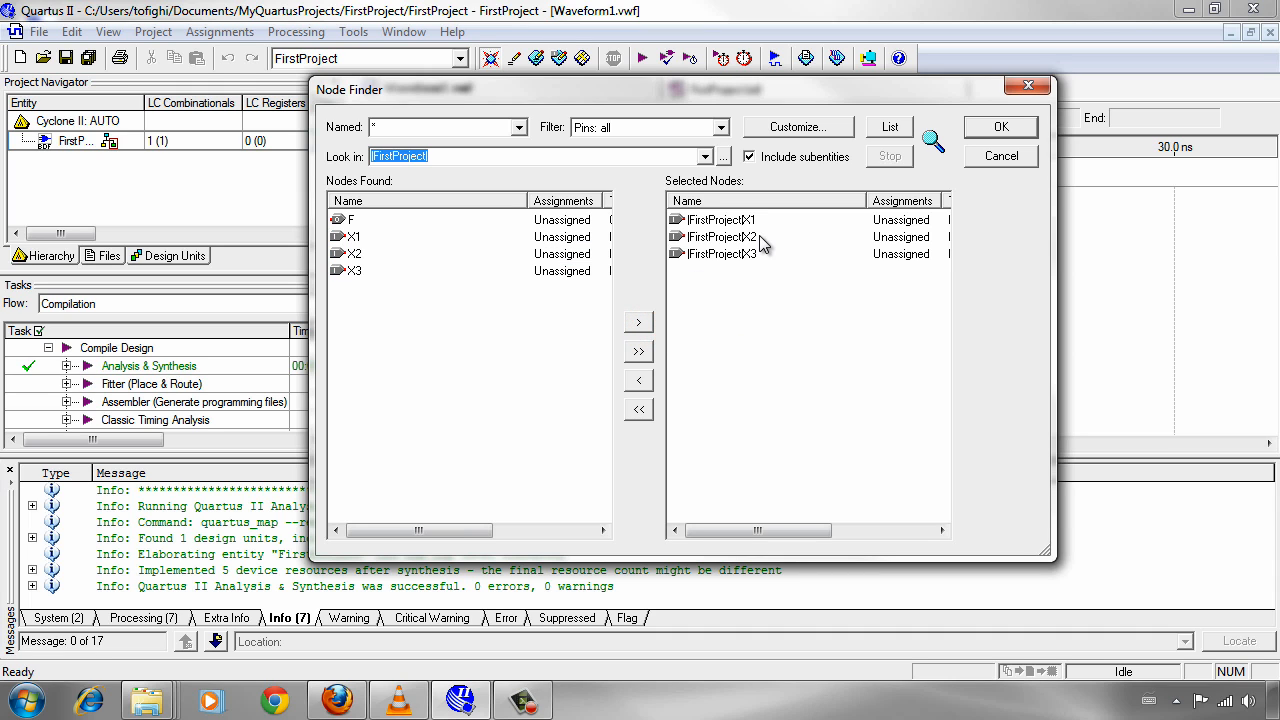
# Step: Add the output pin F to the selected nodes and insert all four pins into the waveform file
pyautogui.click(350, 220)
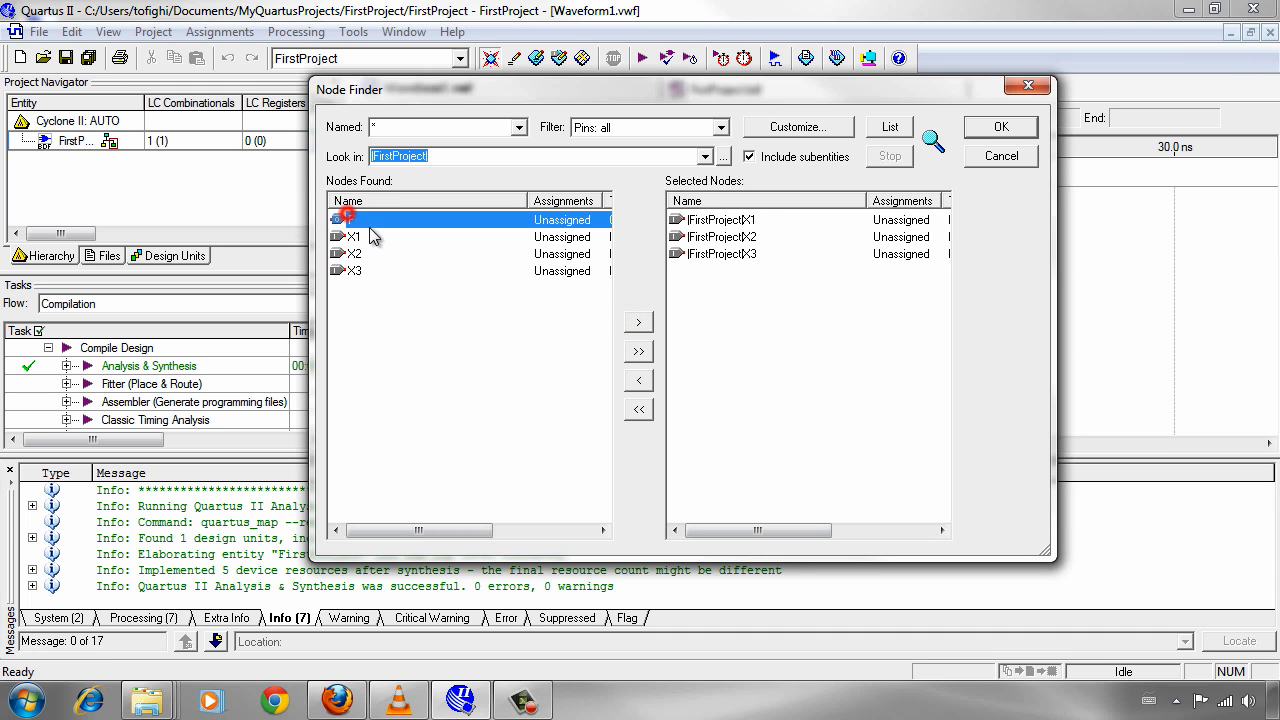
pyautogui.click(630, 322)
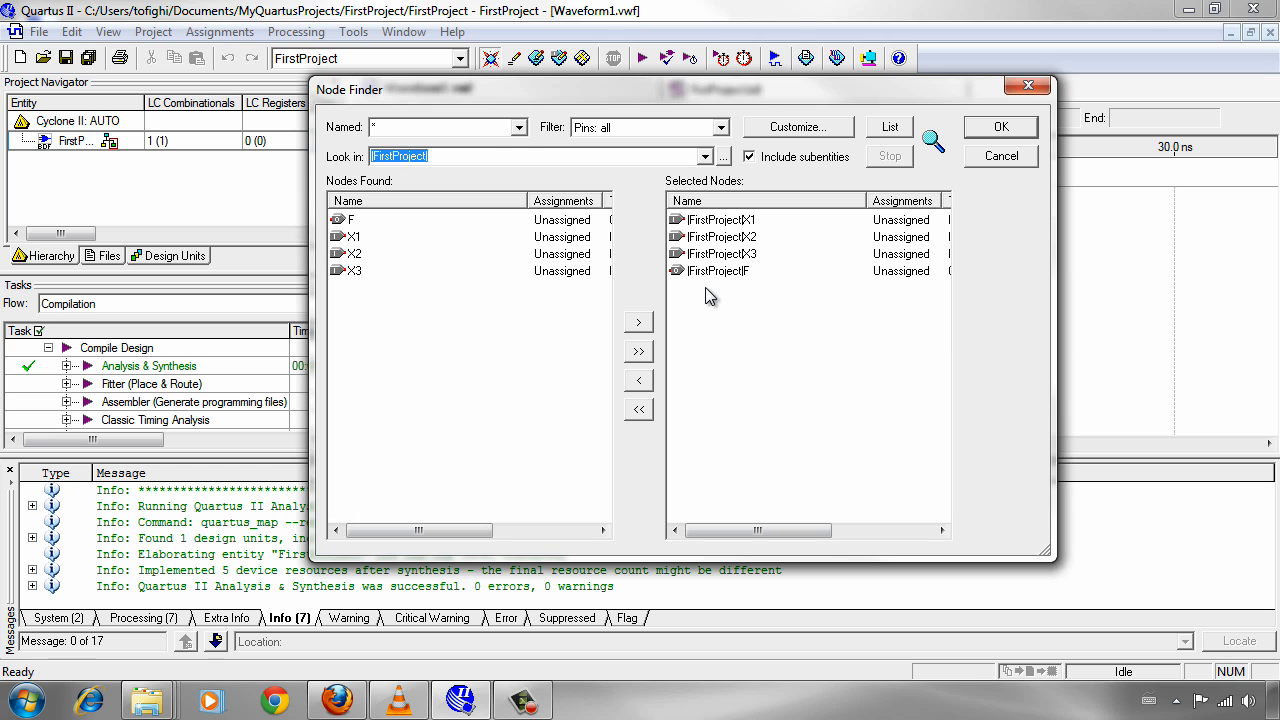
pyautogui.click(991, 134)
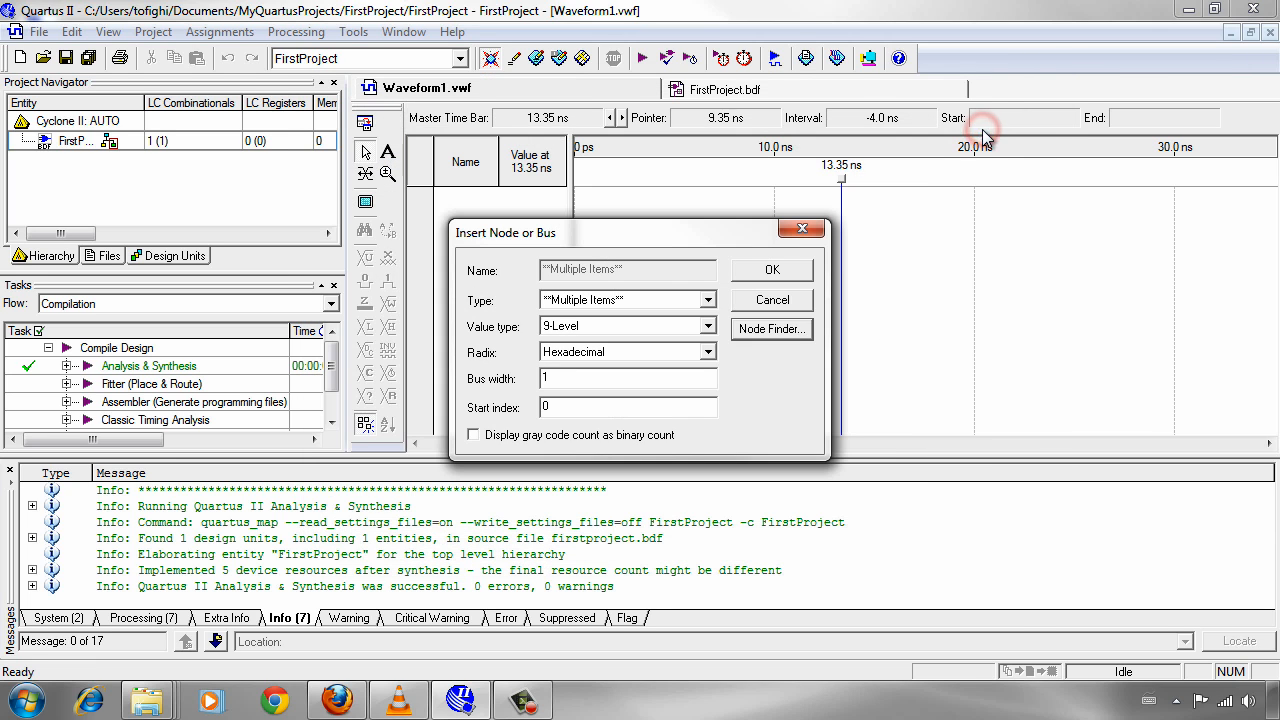
pyautogui.click(779, 269)
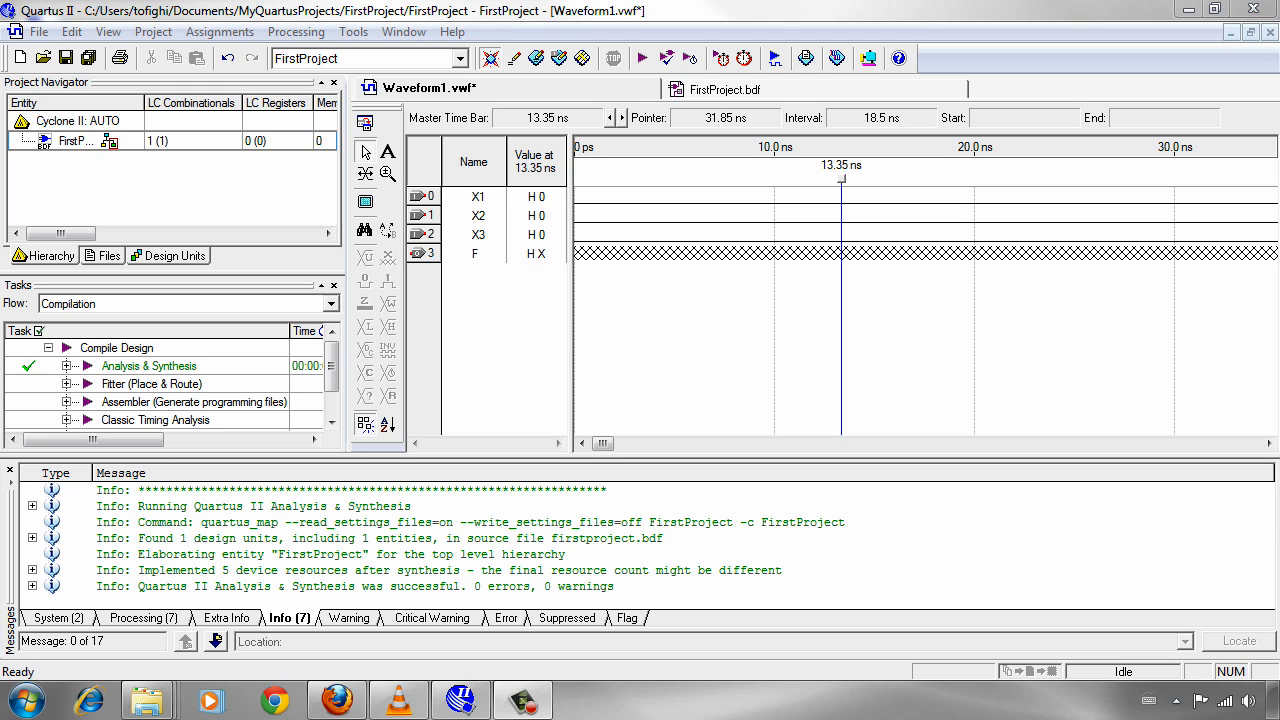
# Step: Assign a clock waveform with a 5 ns period to input X1
pyautogui.rightClick(477, 201)
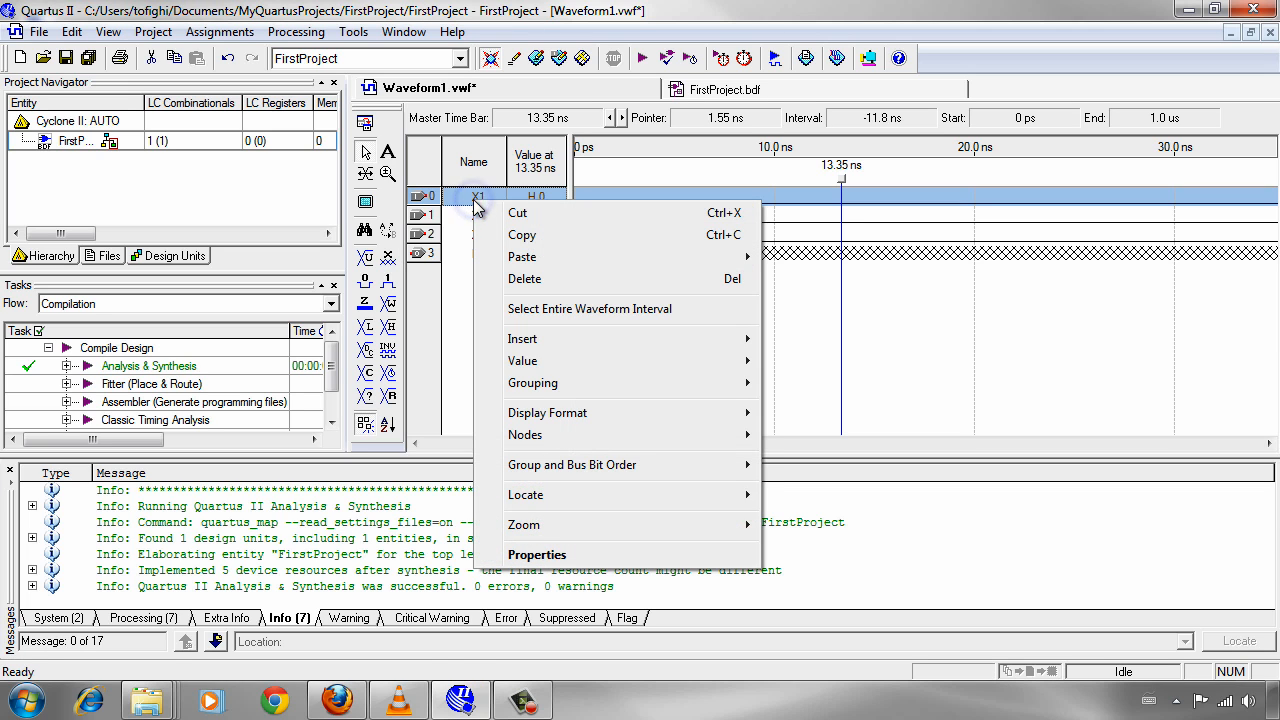
pyautogui.click(446, 230)
pyautogui.click(462, 188)
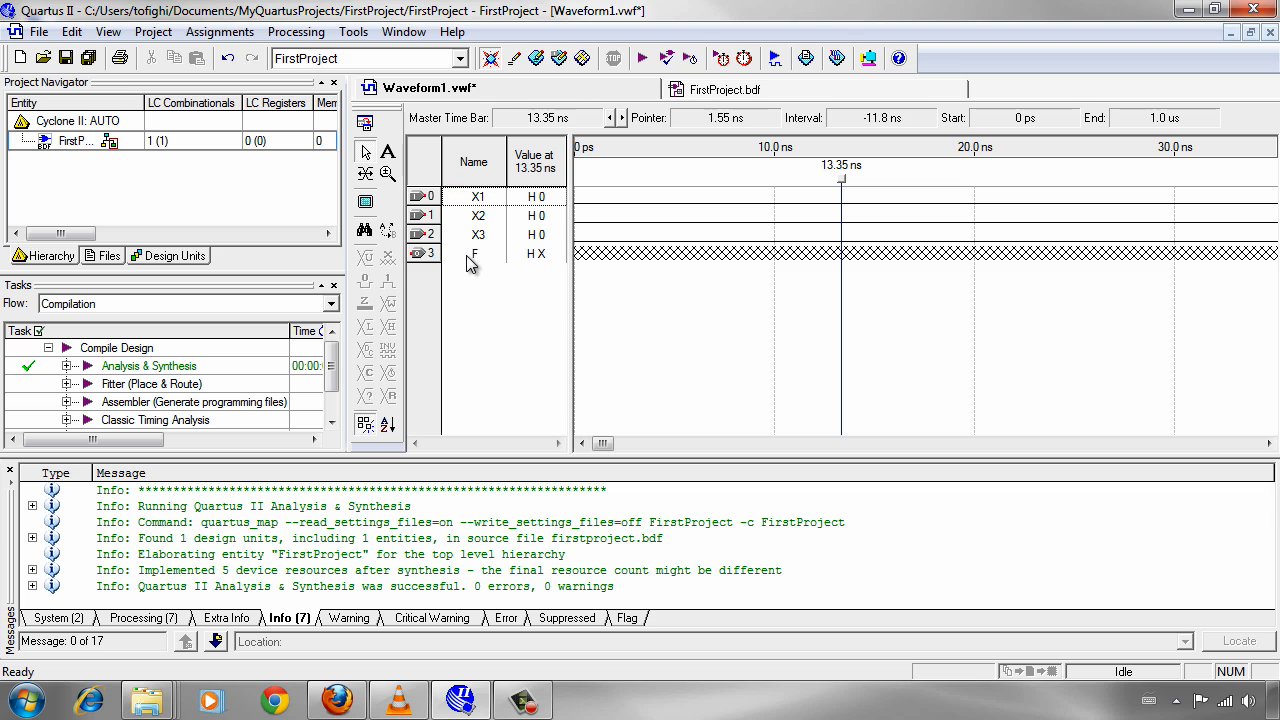
pyautogui.click(476, 197)
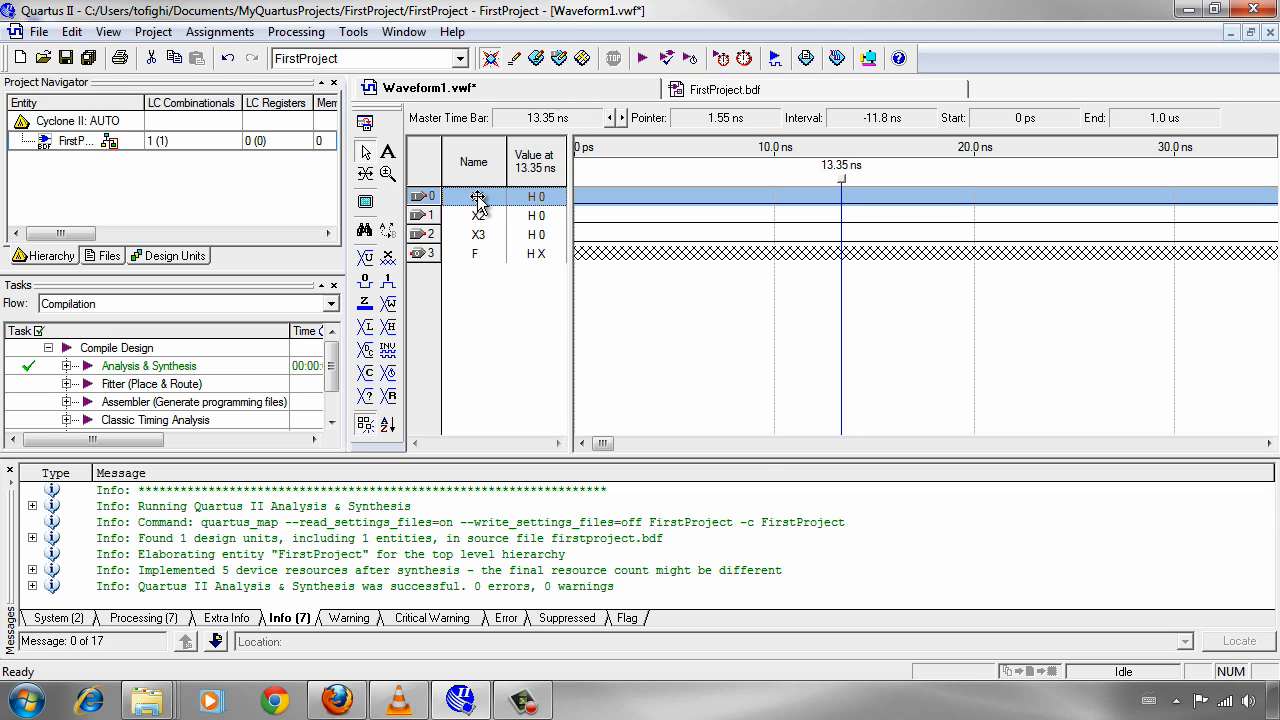
pyautogui.rightClick(478, 199)
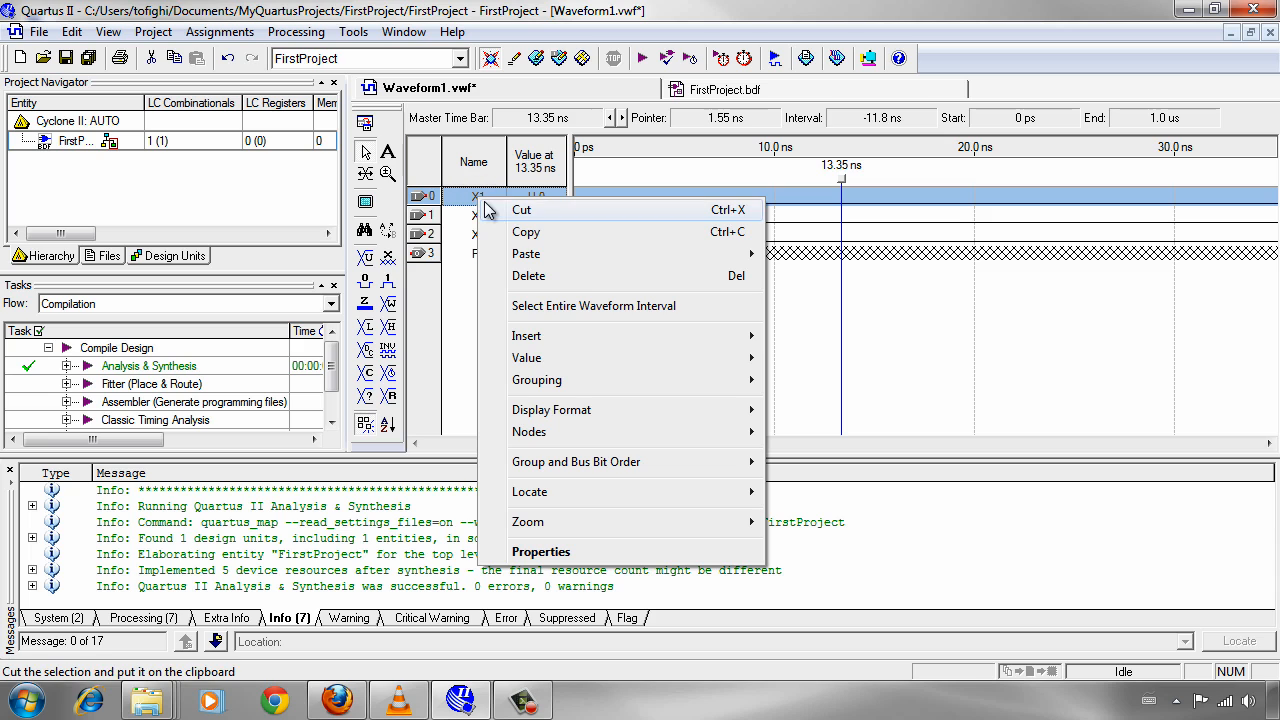
pyautogui.moveTo(522, 362)
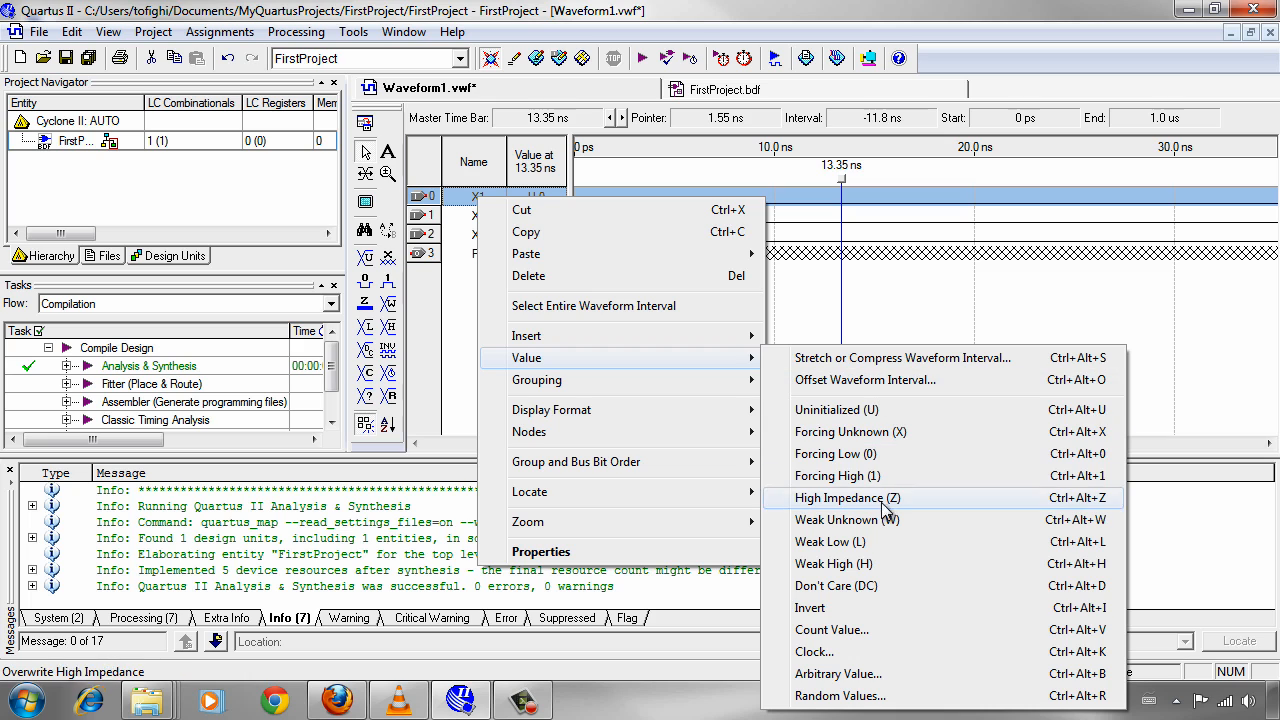
pyautogui.click(810, 652)
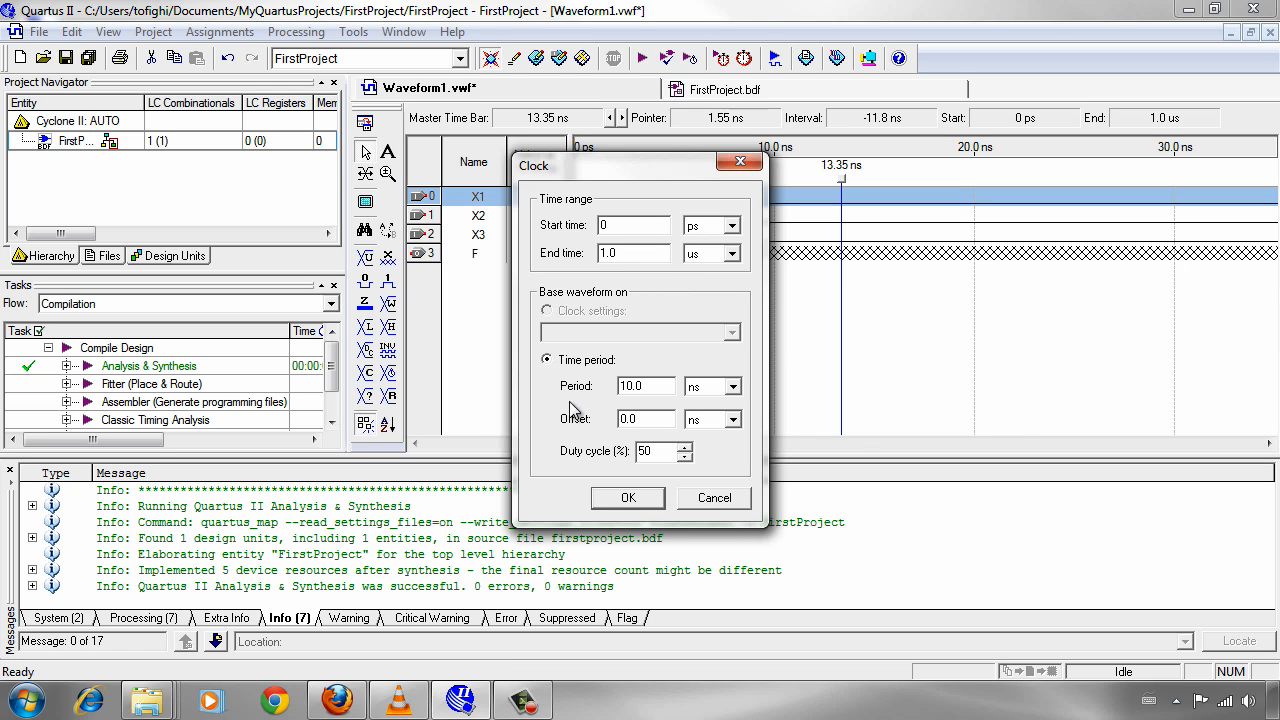
pyautogui.doubleClick(640, 386)
pyautogui.click(630, 498)
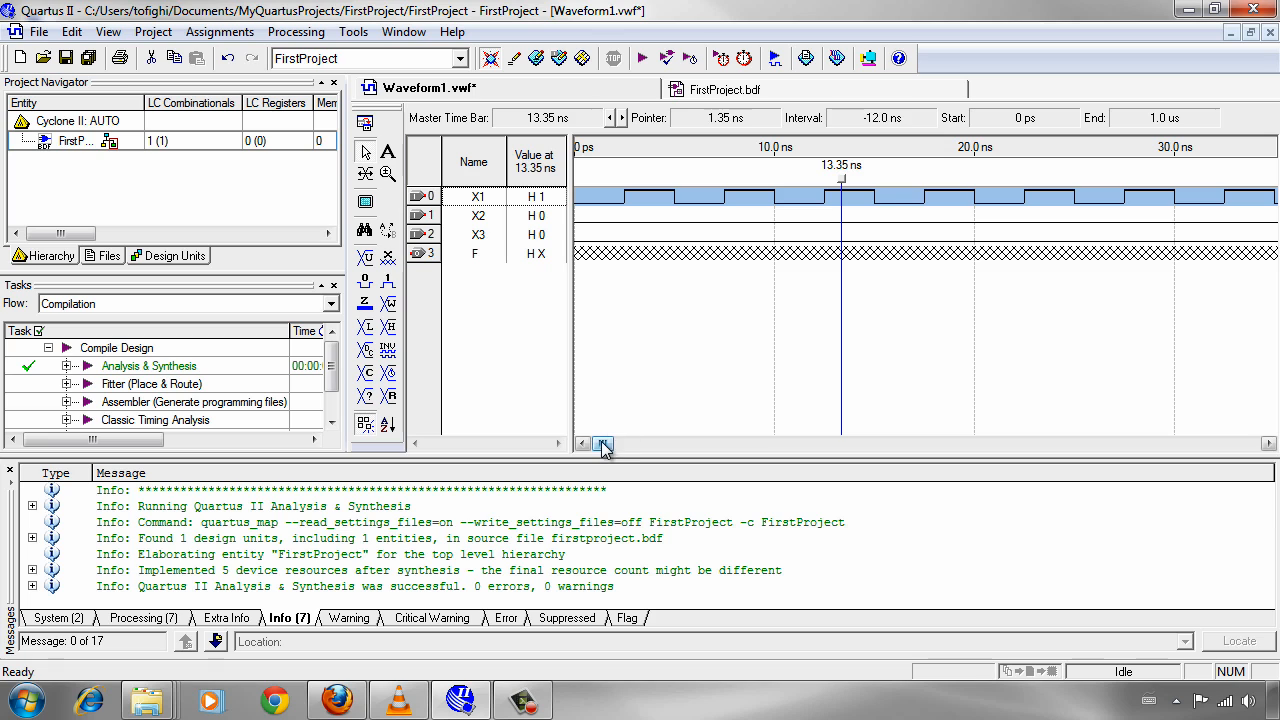
pyautogui.moveTo(602, 444)
pyautogui.mouseDown()
pyautogui.moveTo(688, 443)
pyautogui.moveTo(598, 444)
pyautogui.mouseUp()
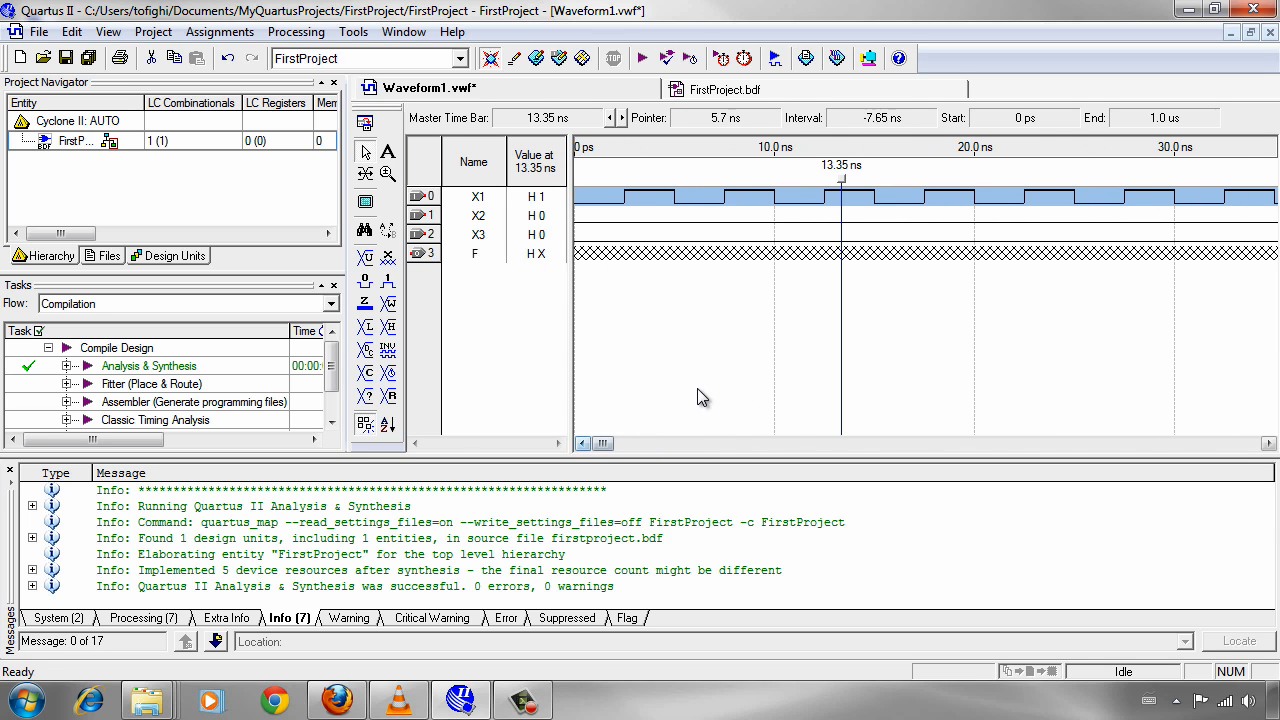
# Step: Assign a clock waveform with a 10 ns period to input X2
pyautogui.rightClick(479, 220)
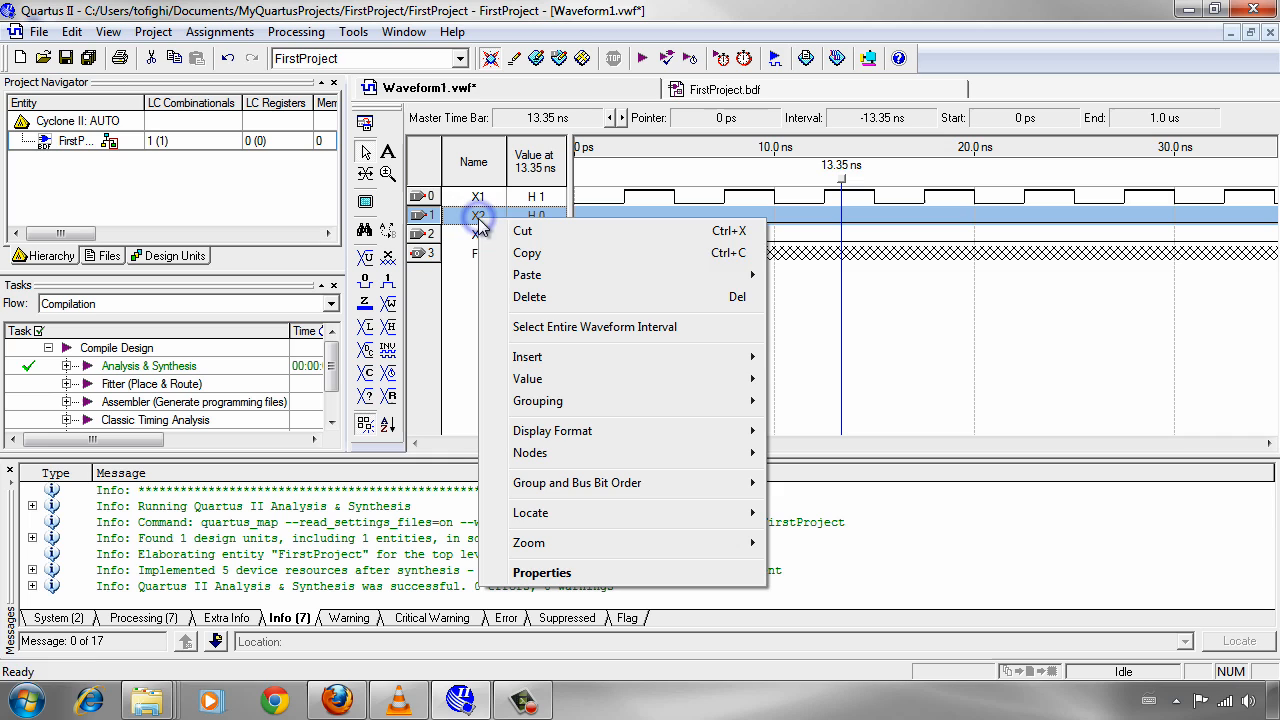
pyautogui.click(591, 378)
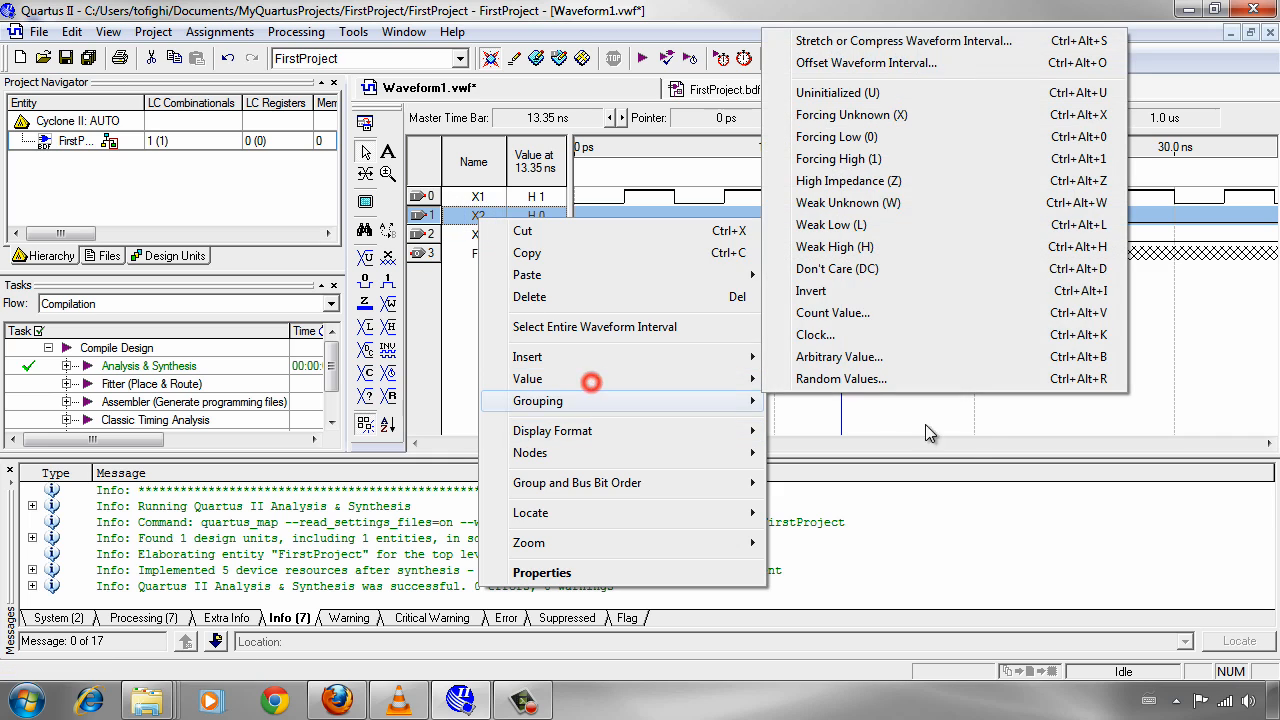
pyautogui.click(812, 335)
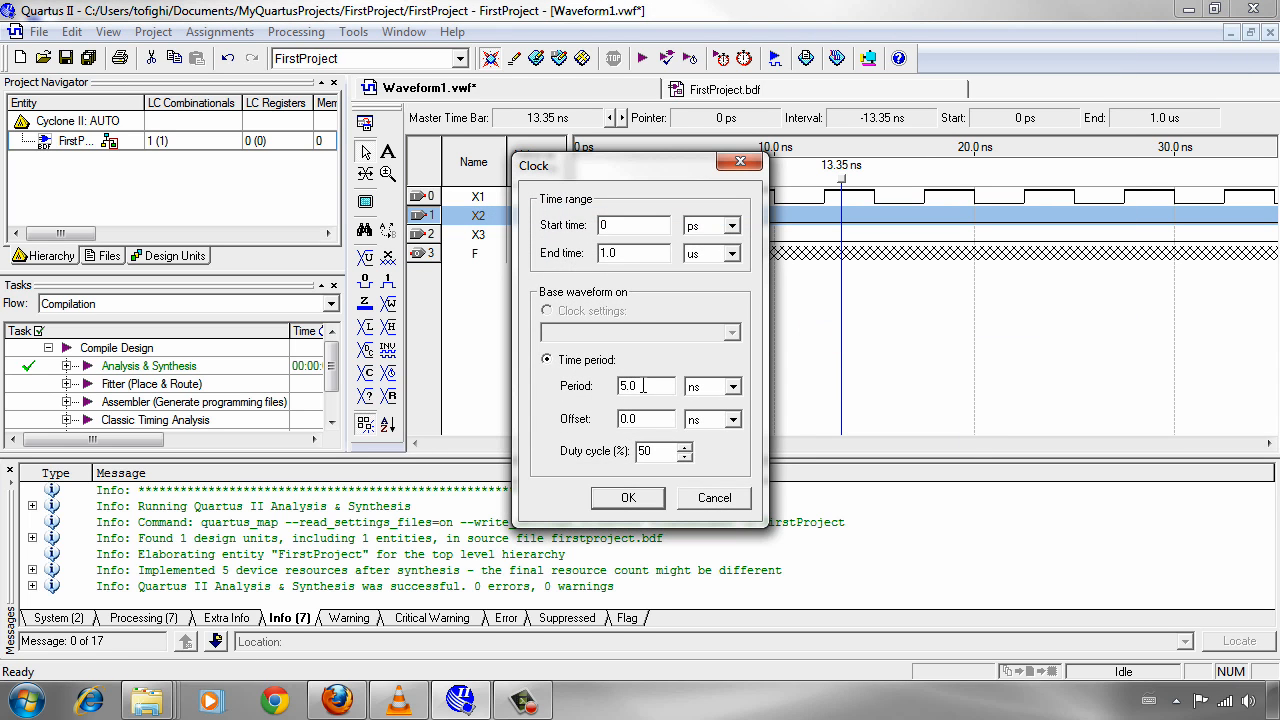
pyautogui.doubleClick(642, 386)
pyautogui.write('10')
pyautogui.click(628, 497)
pyautogui.click(665, 232)
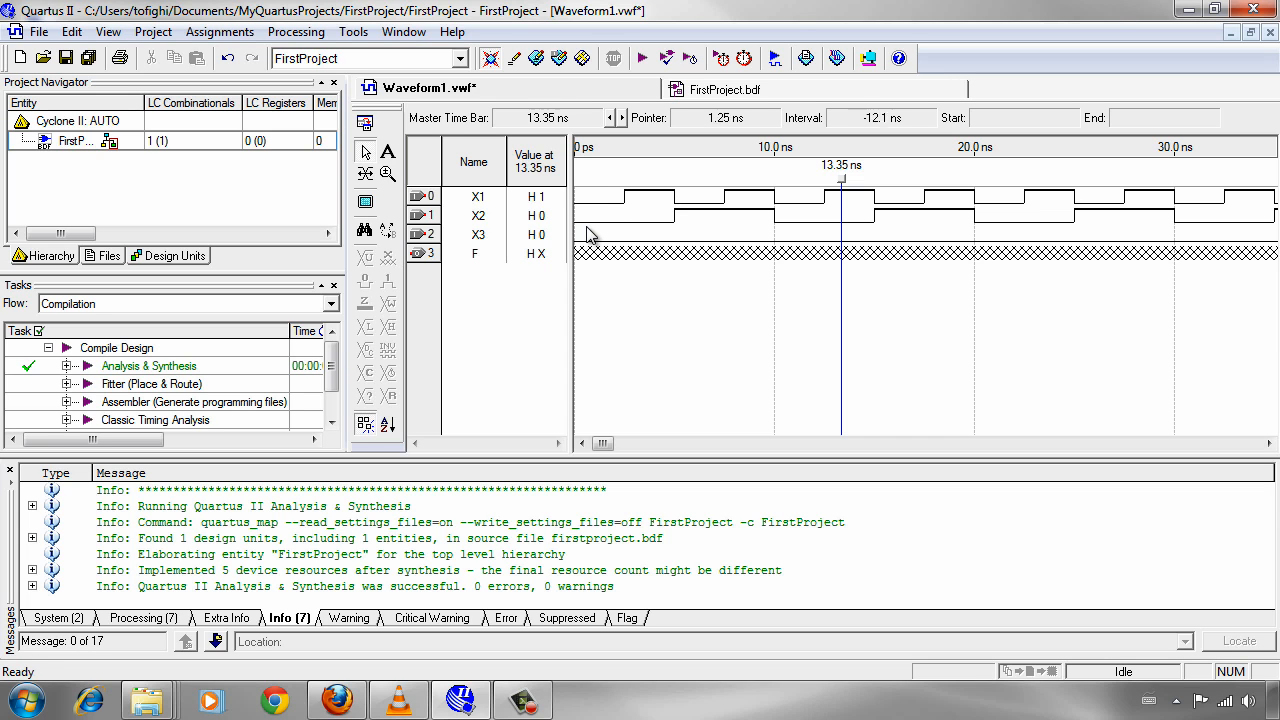
# Step: Assign a clock waveform with a 20 ns period to input X3
pyautogui.rightClick(476, 234)
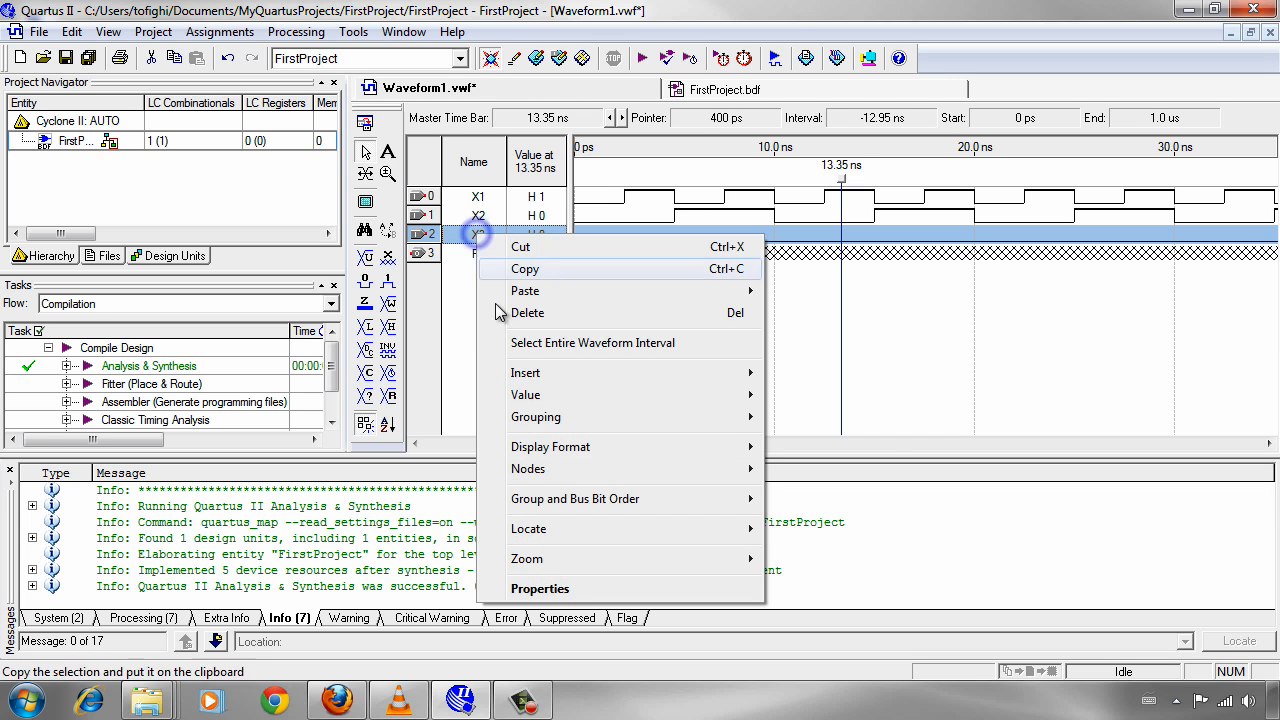
pyautogui.moveTo(585, 403)
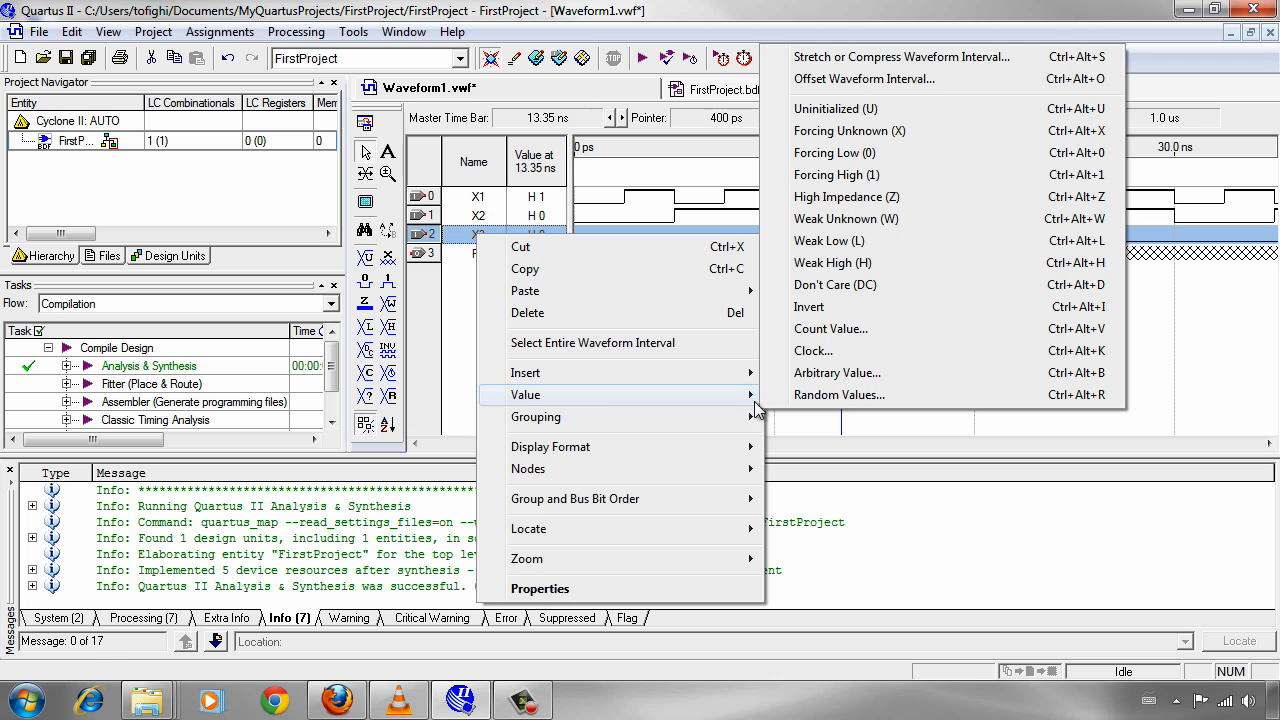
pyautogui.click(833, 356)
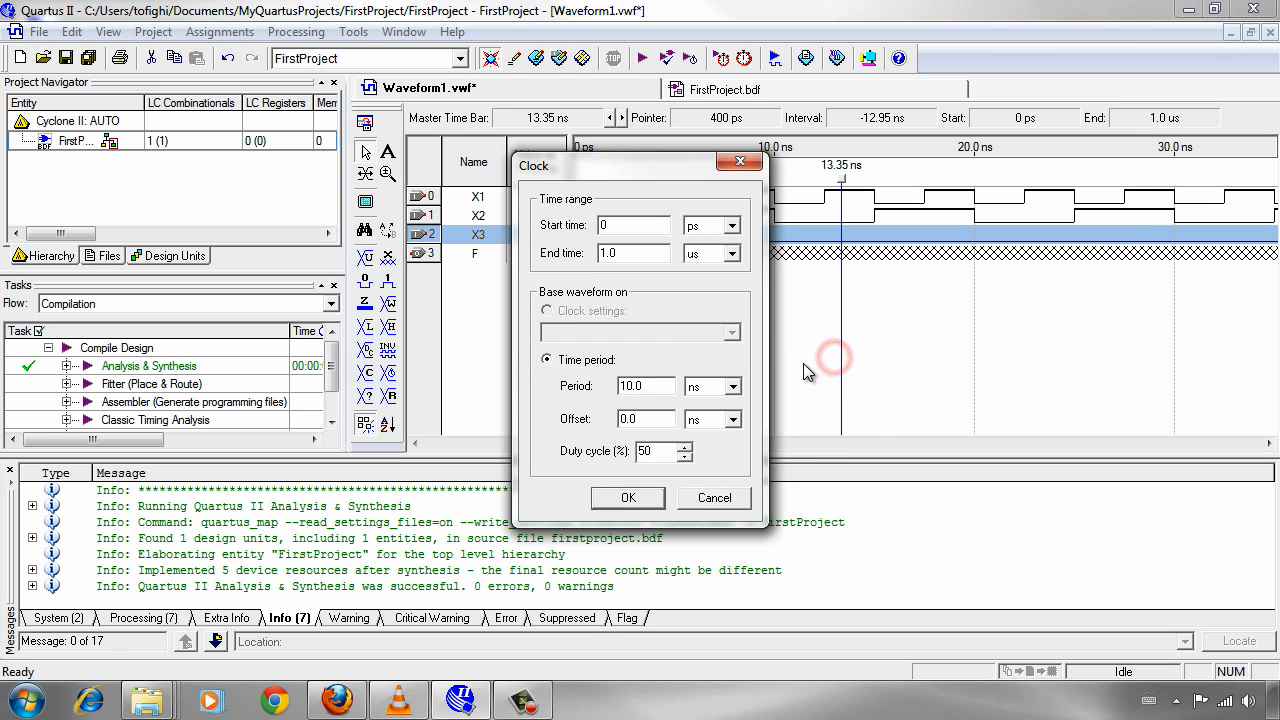
pyautogui.doubleClick(648, 385)
pyautogui.click(634, 499)
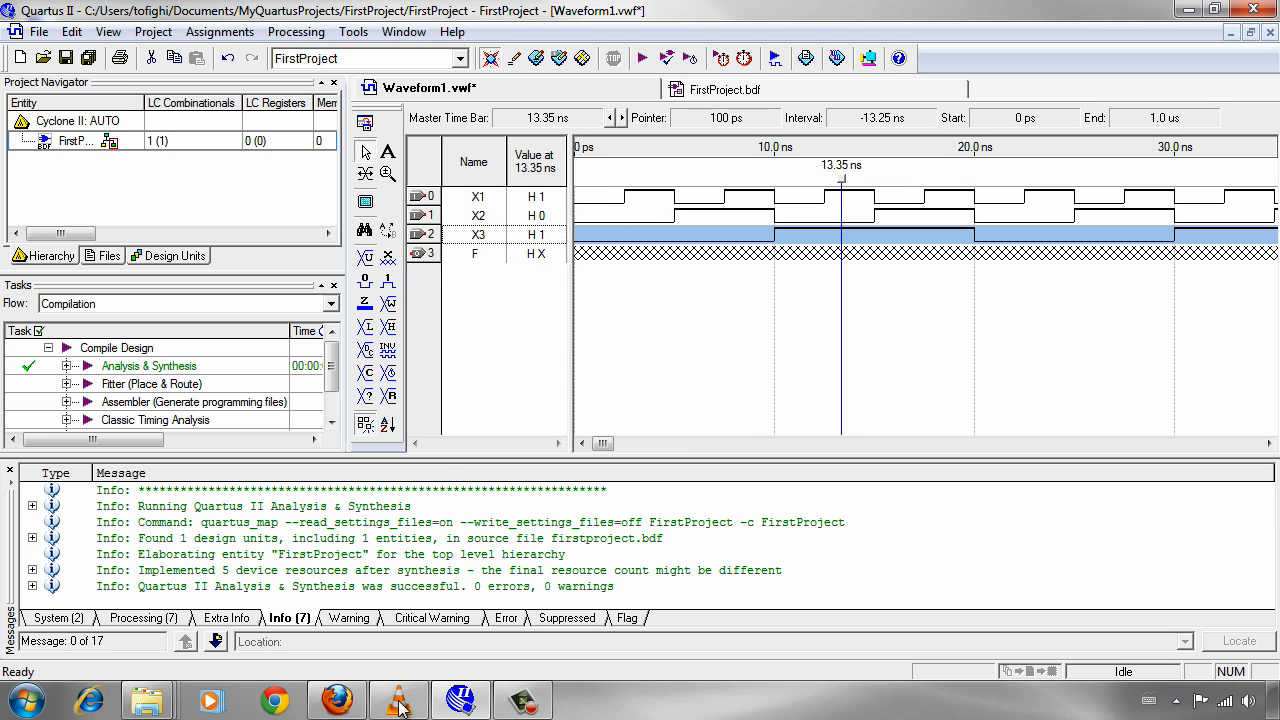
# Step: Check the circuit in the FirstProject.bdf schematic and return to Waveform1.vwf
pyautogui.click(722, 90)
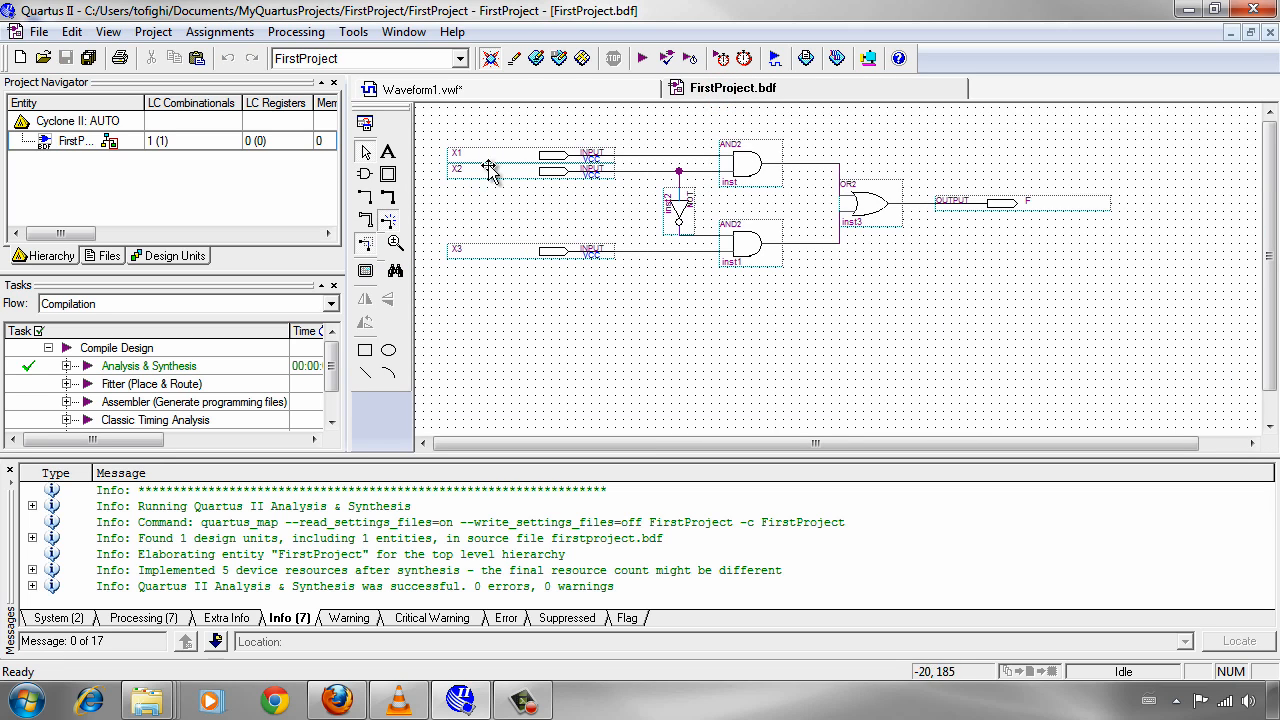
pyautogui.click(493, 90)
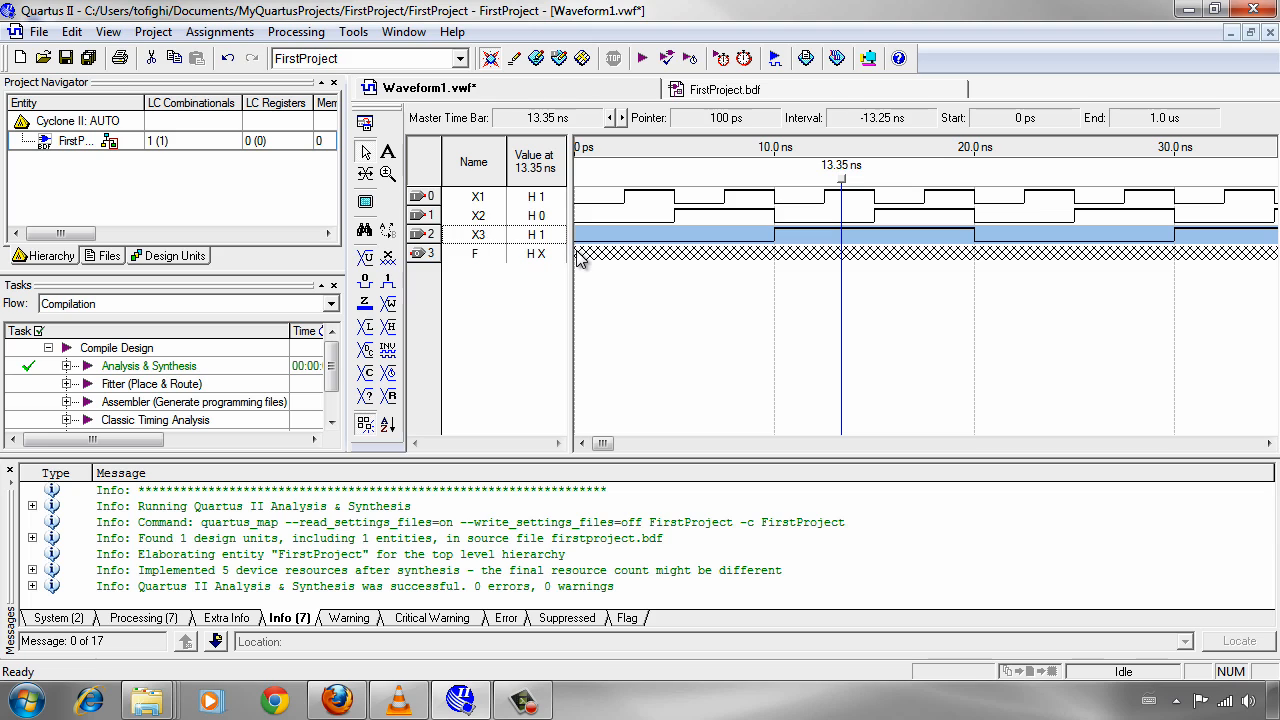
pyautogui.click(548, 293)
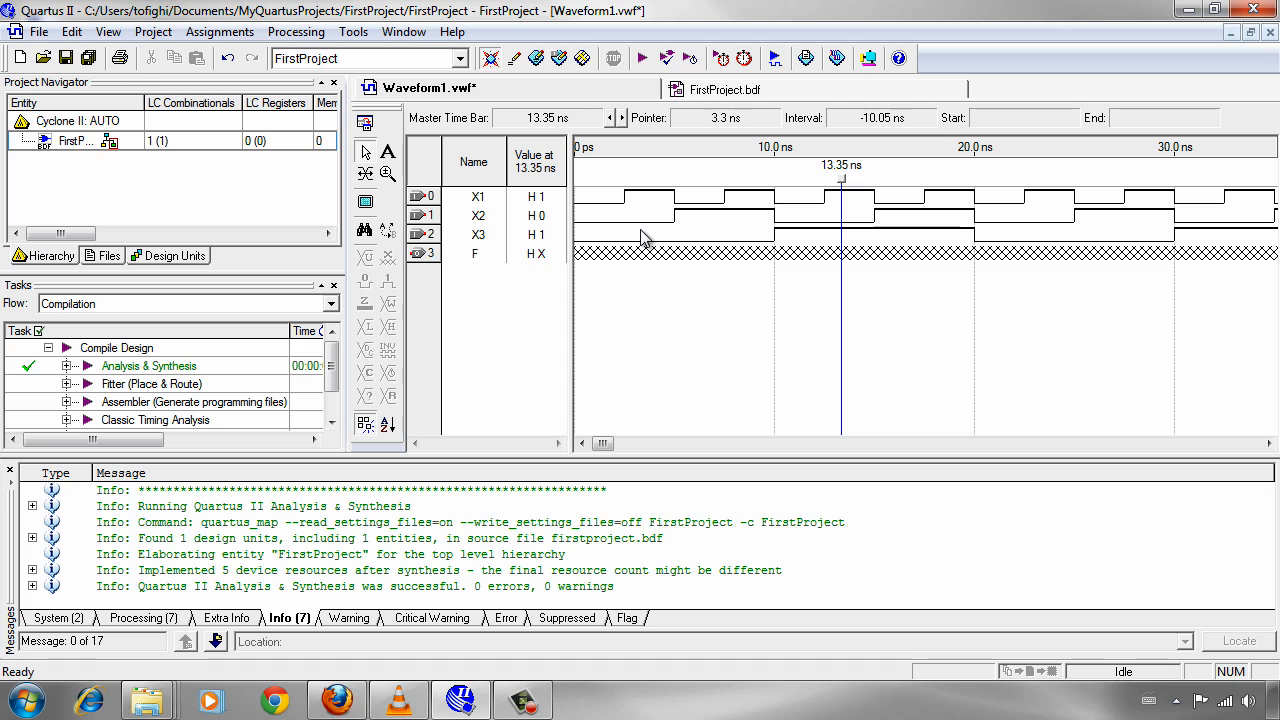
# Step: Open the Simulator Tool, make room to see its options, and set the simulation mode to Functional
pyautogui.click(292, 34)
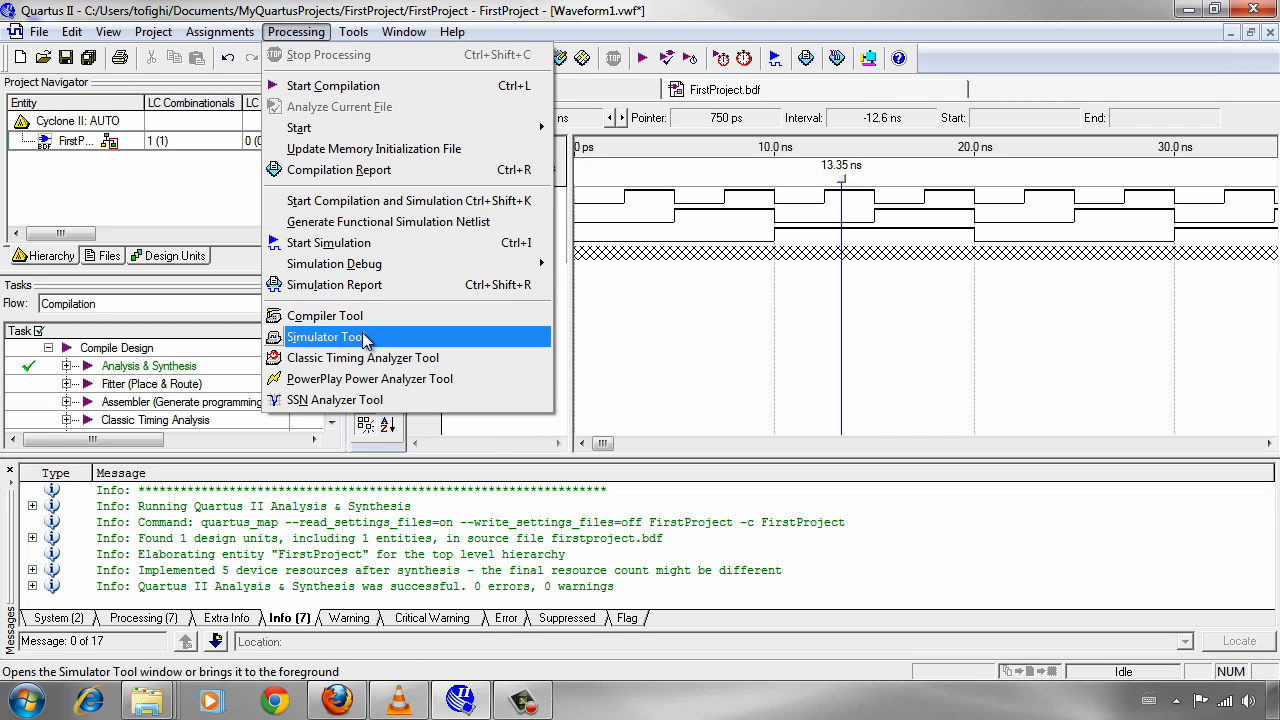
pyautogui.click(300, 338)
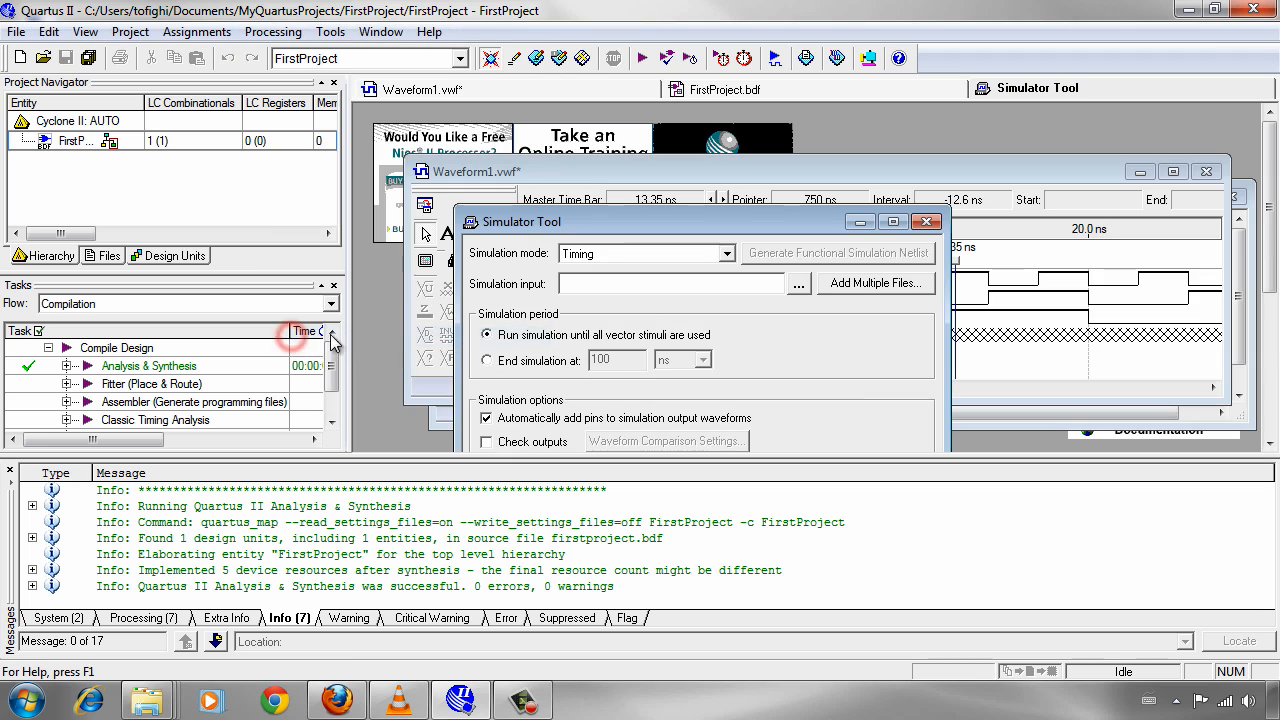
pyautogui.moveTo(726, 229); pyautogui.dragTo(983, 127)
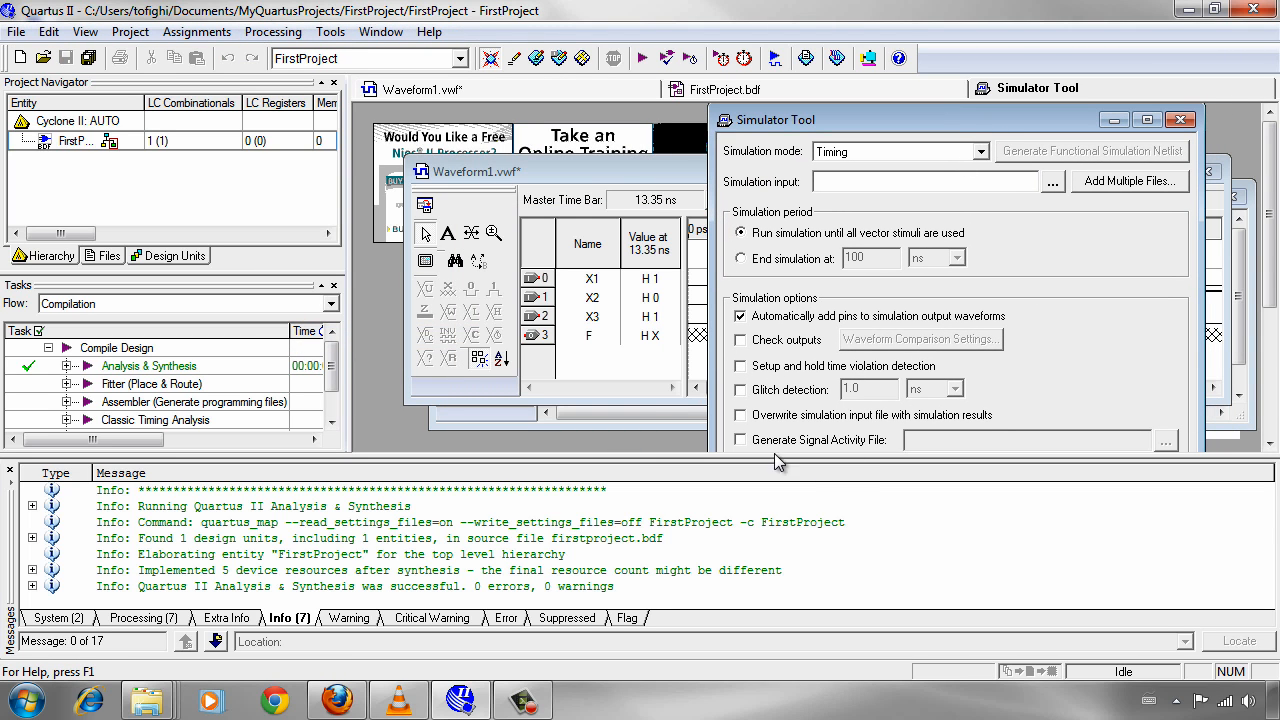
pyautogui.moveTo(637, 456); pyautogui.dragTo(612, 583)
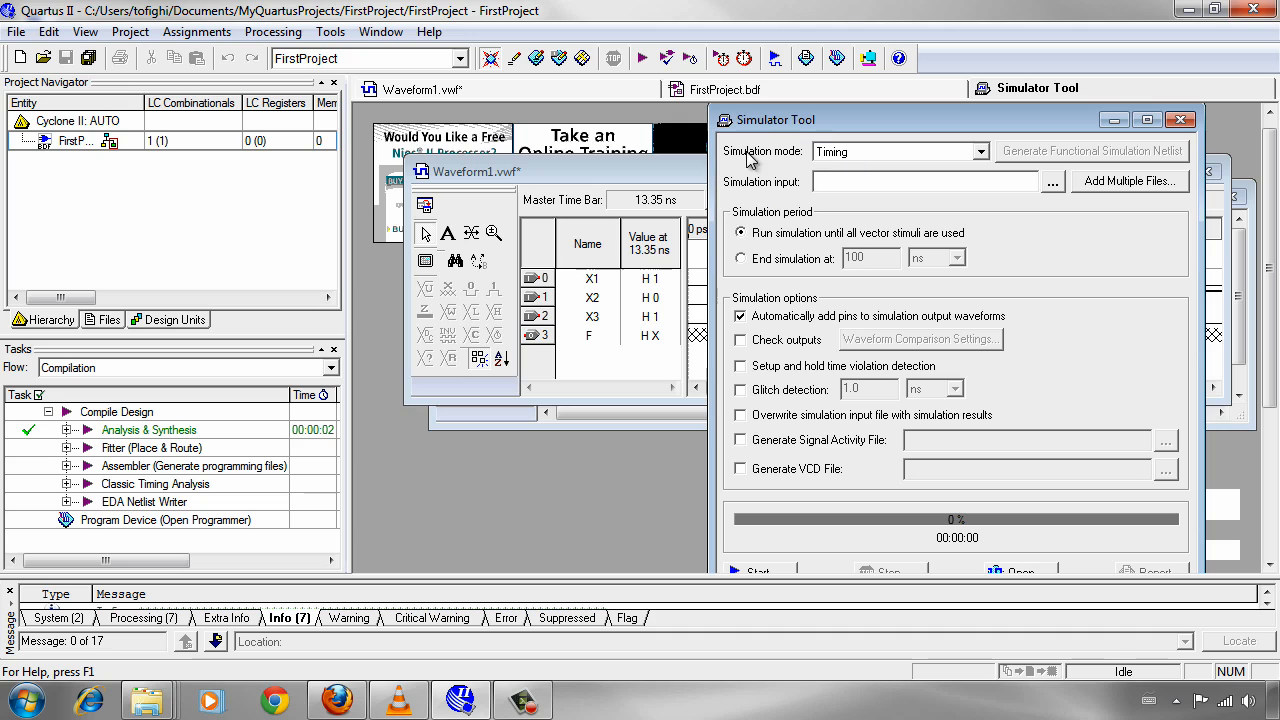
pyautogui.click(866, 155)
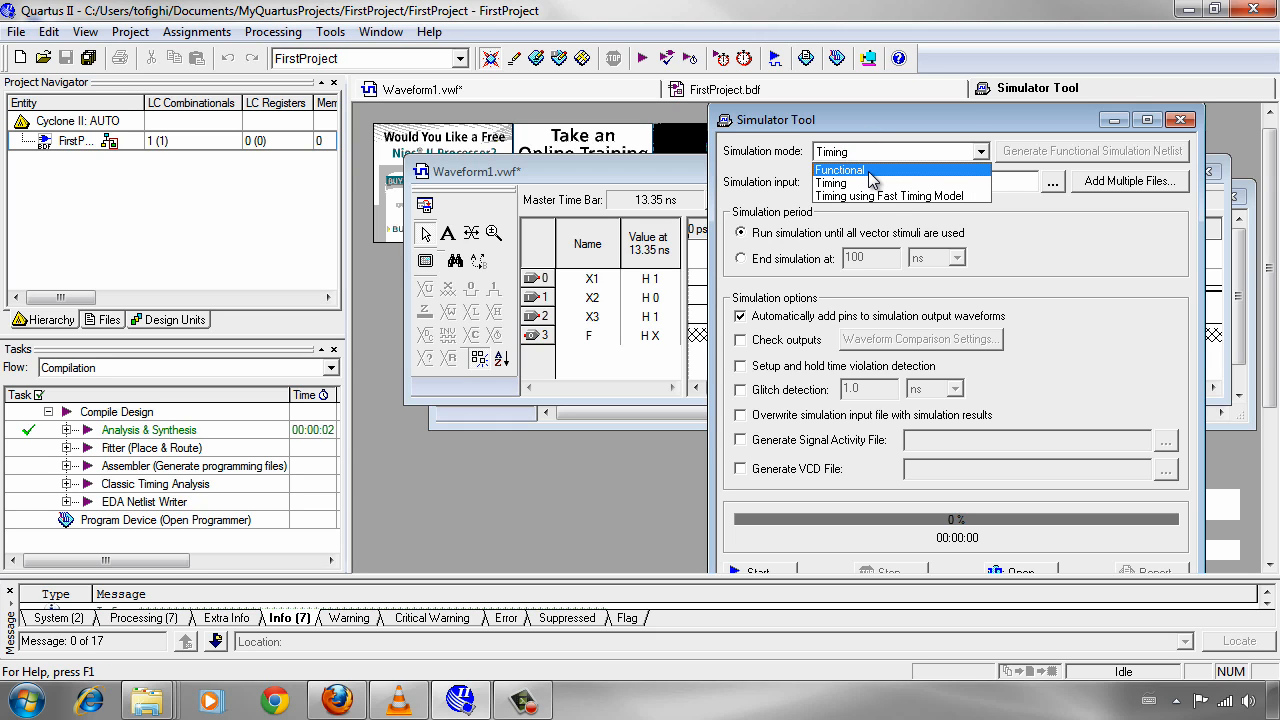
pyautogui.click(872, 172)
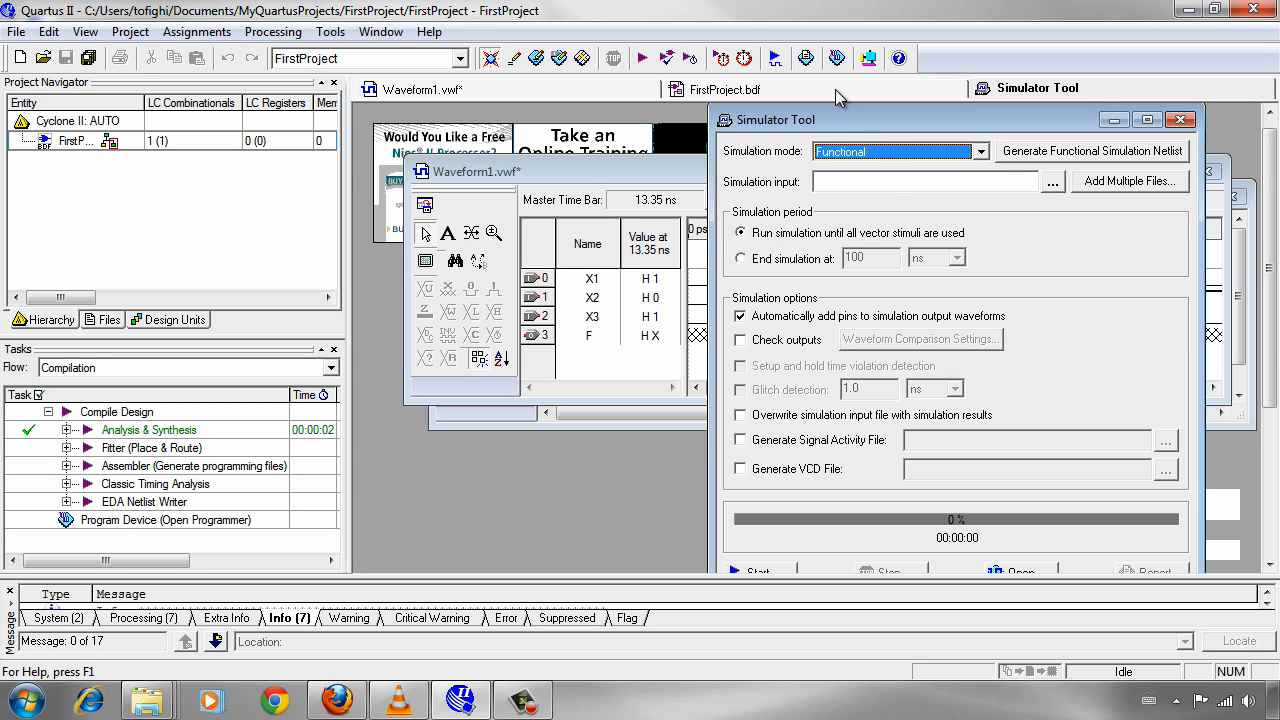
pyautogui.moveTo(878, 128); pyautogui.dragTo(762, 126)
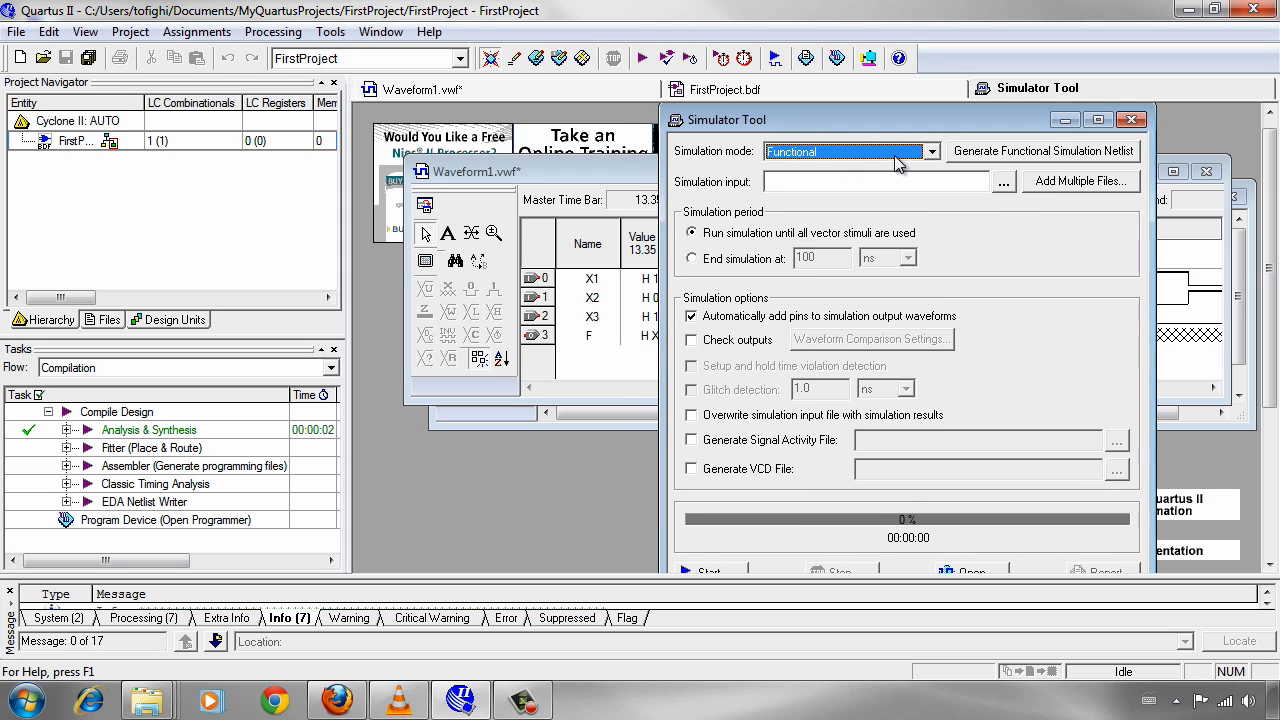
# Step: Generate the functional simulation netlist, saving the waveform file as FirstProject.vwf in the FirstProject folder
pyautogui.click(993, 158)
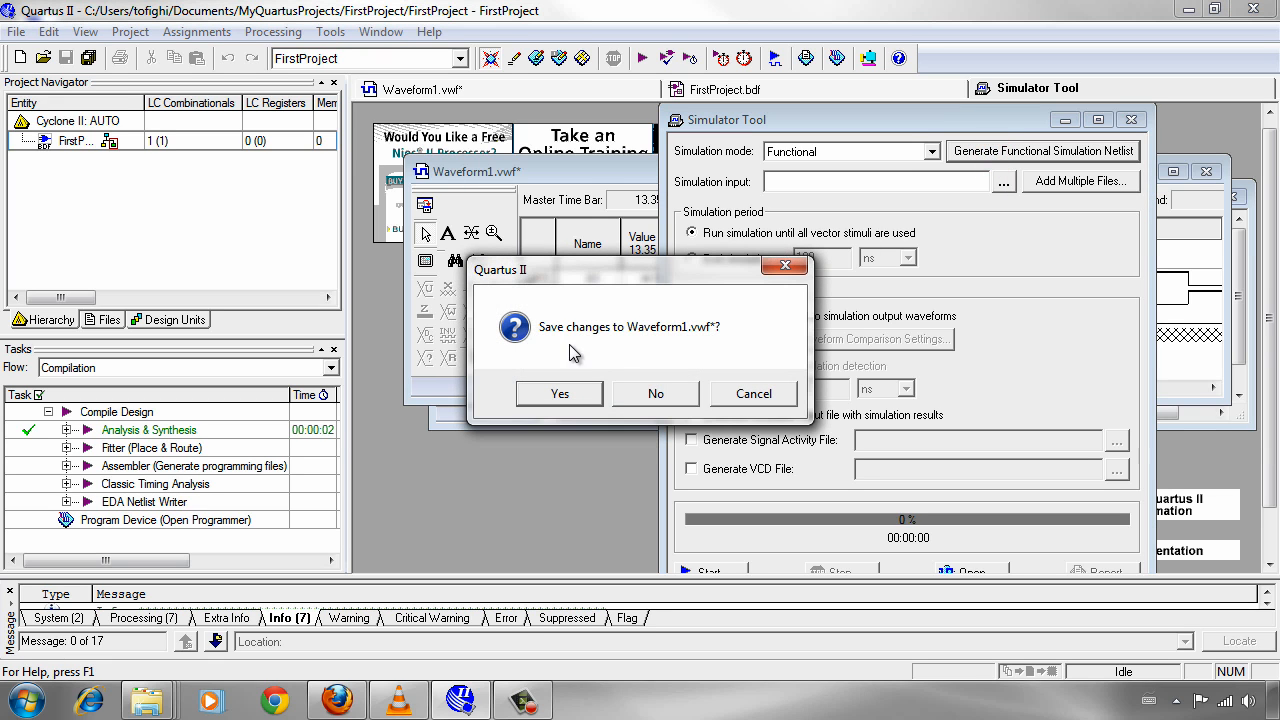
pyautogui.click(571, 398)
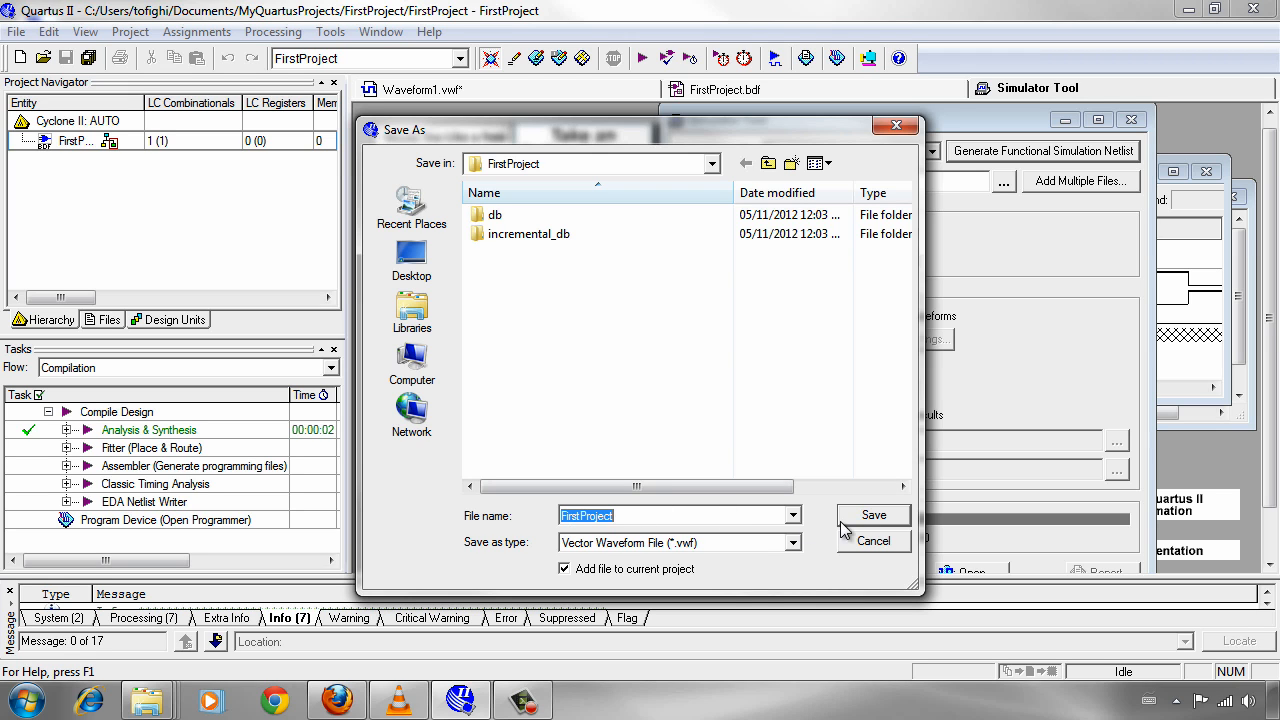
pyautogui.click(870, 518)
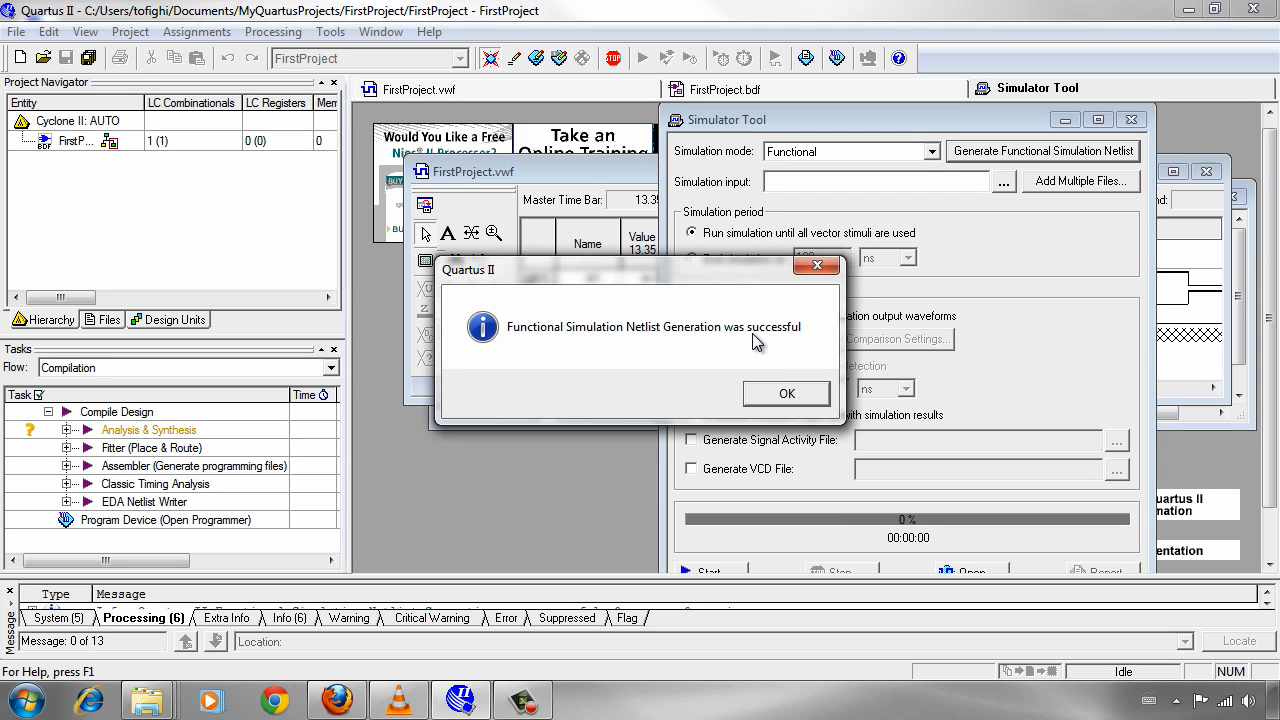
pyautogui.click(792, 396)
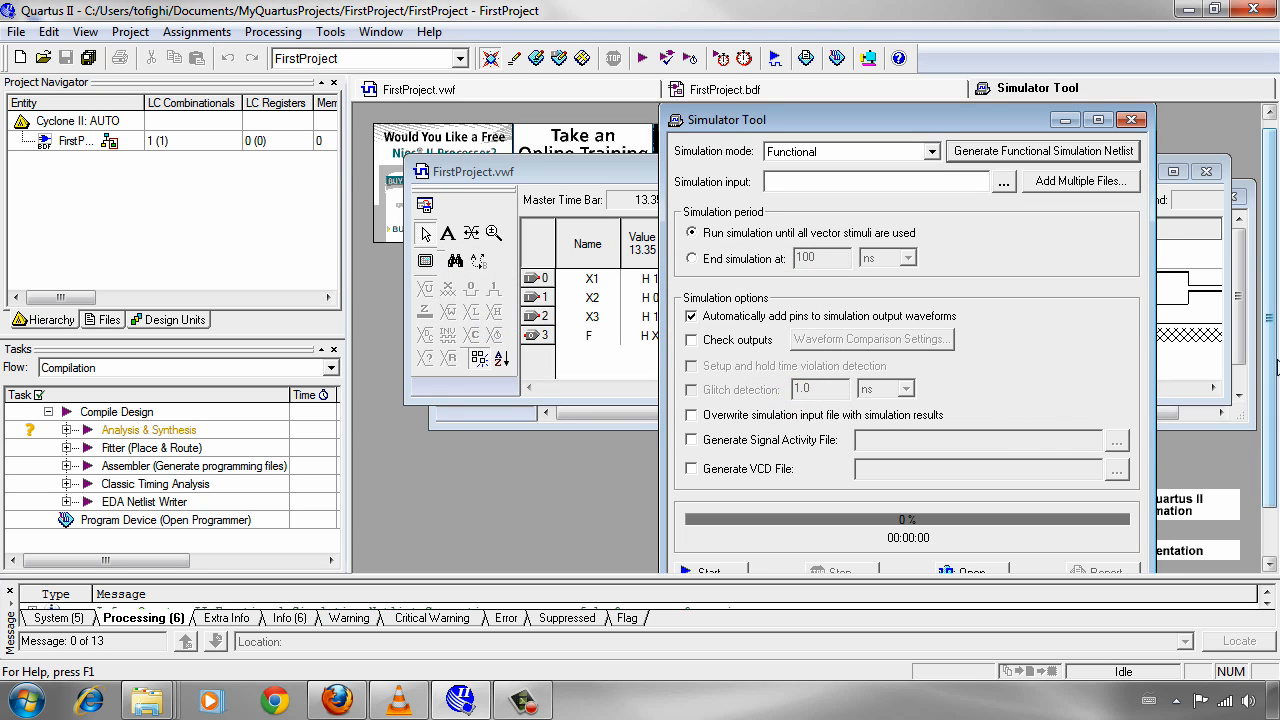
pyautogui.moveTo(1273, 344); pyautogui.dragTo(1273, 362)
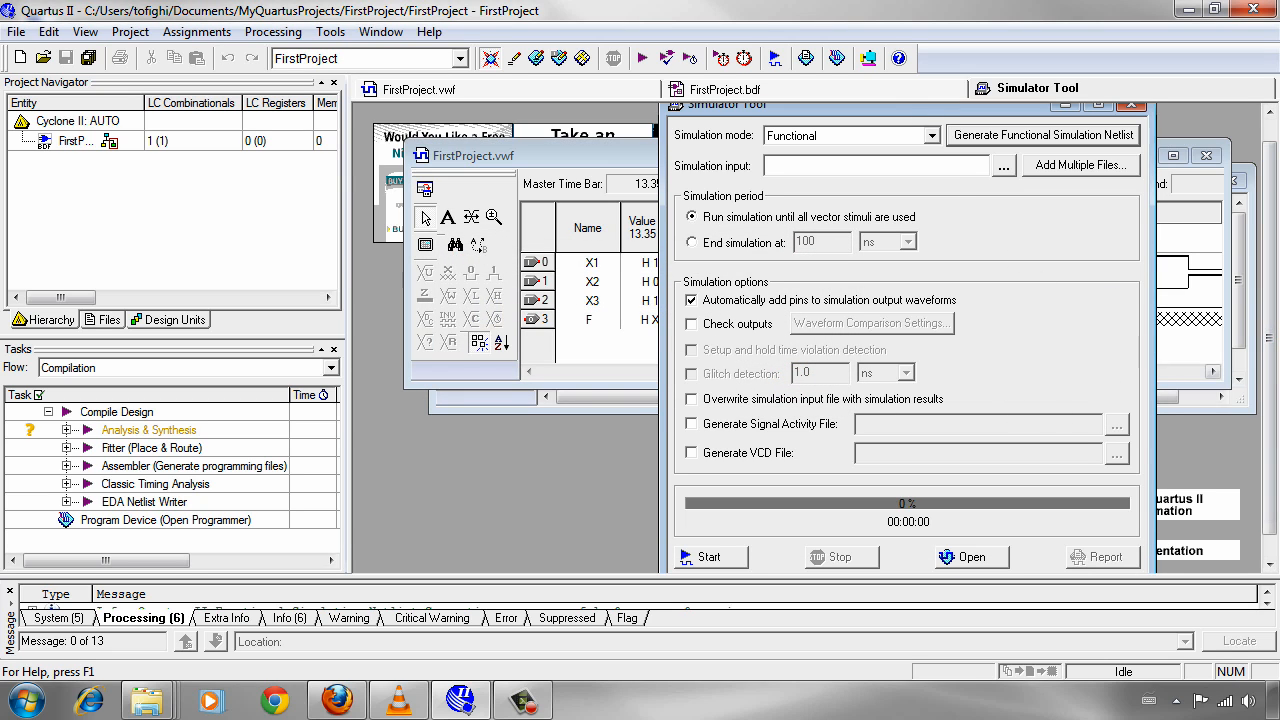
# Step: Load FirstProject.vwf as the simulation input and run the functional simulation to completion
pyautogui.scroll(-1, 1092, 437)
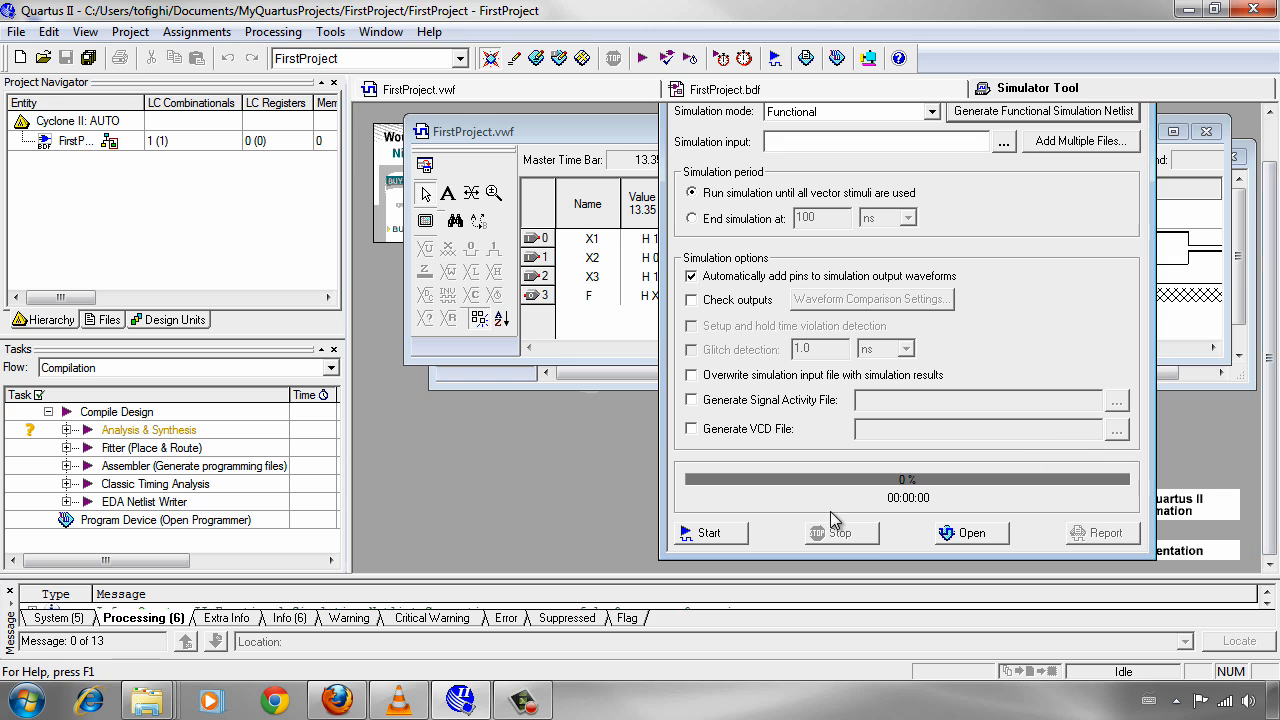
pyautogui.click(1002, 145)
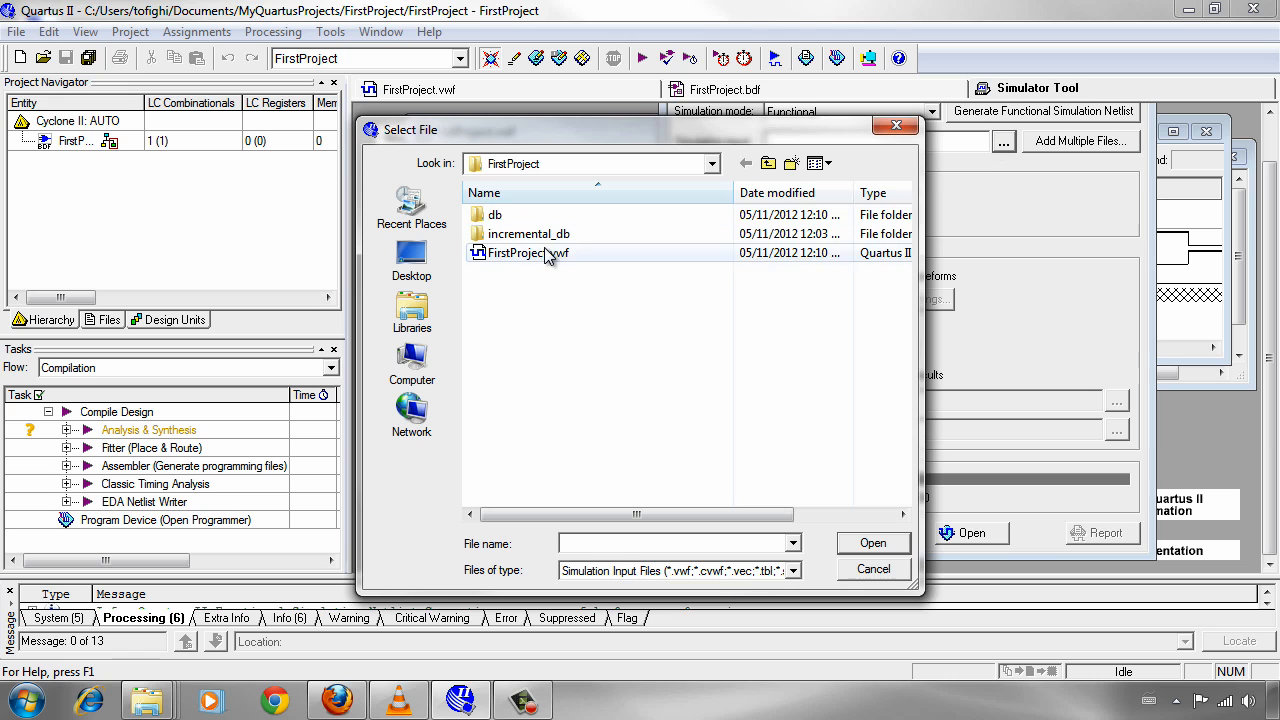
pyautogui.click(530, 253)
pyautogui.doubleClick(538, 255)
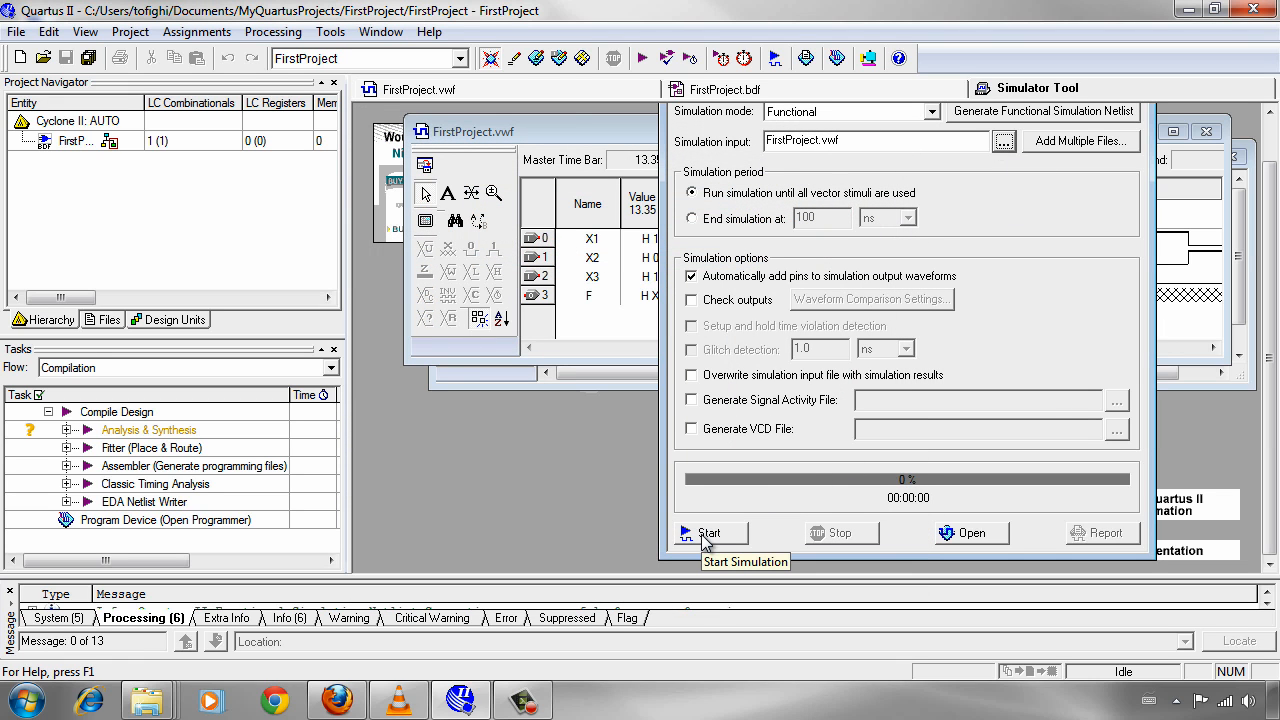
pyautogui.click(706, 536)
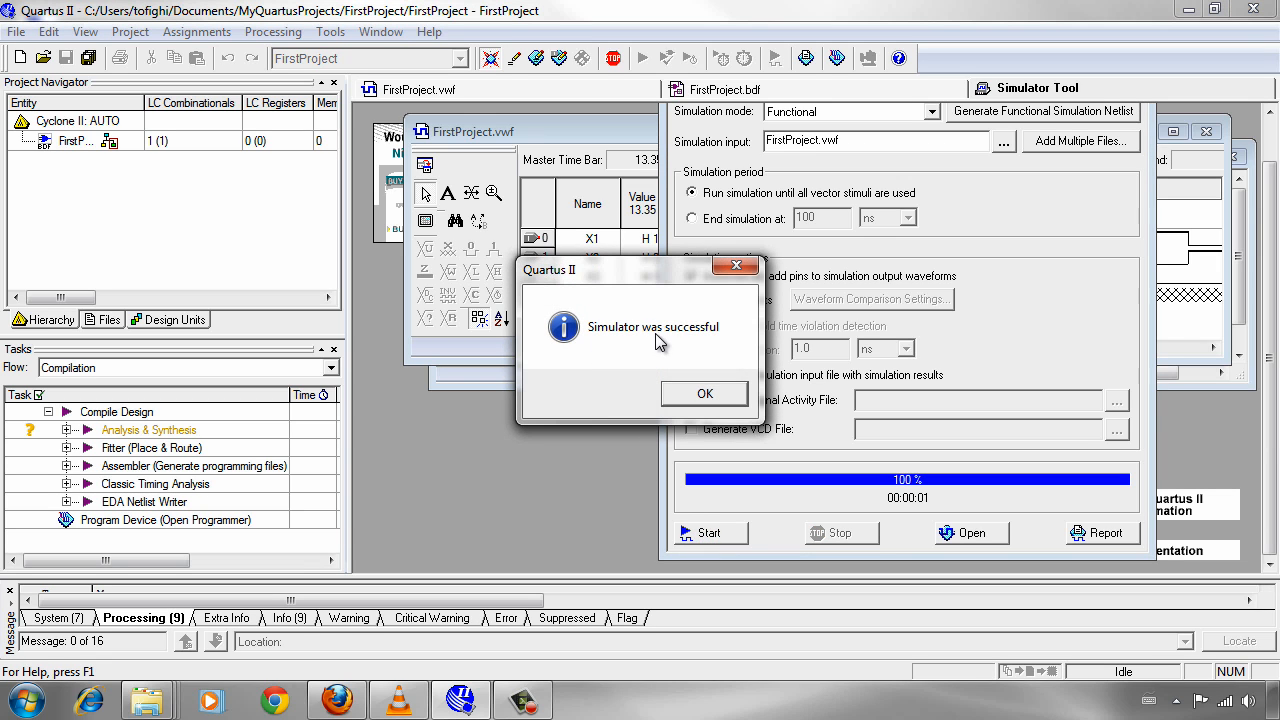
pyautogui.click(688, 398)
# Step: Open the simulation report and arrange its window and panes to show the signal names, values and waveforms
pyautogui.click(1096, 535)
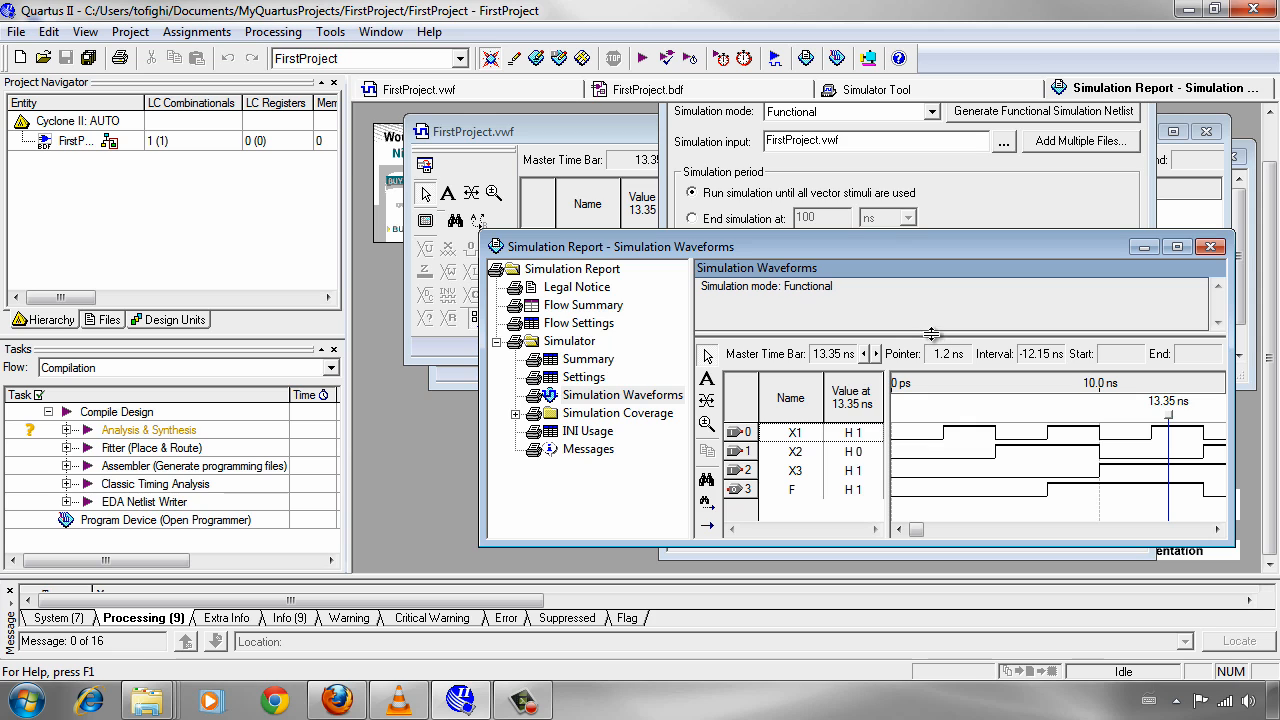
pyautogui.moveTo(876, 246); pyautogui.dragTo(772, 151)
pyautogui.moveTo(877, 447); pyautogui.dragTo(880, 525)
pyautogui.moveTo(1129, 435); pyautogui.dragTo(1245, 435)
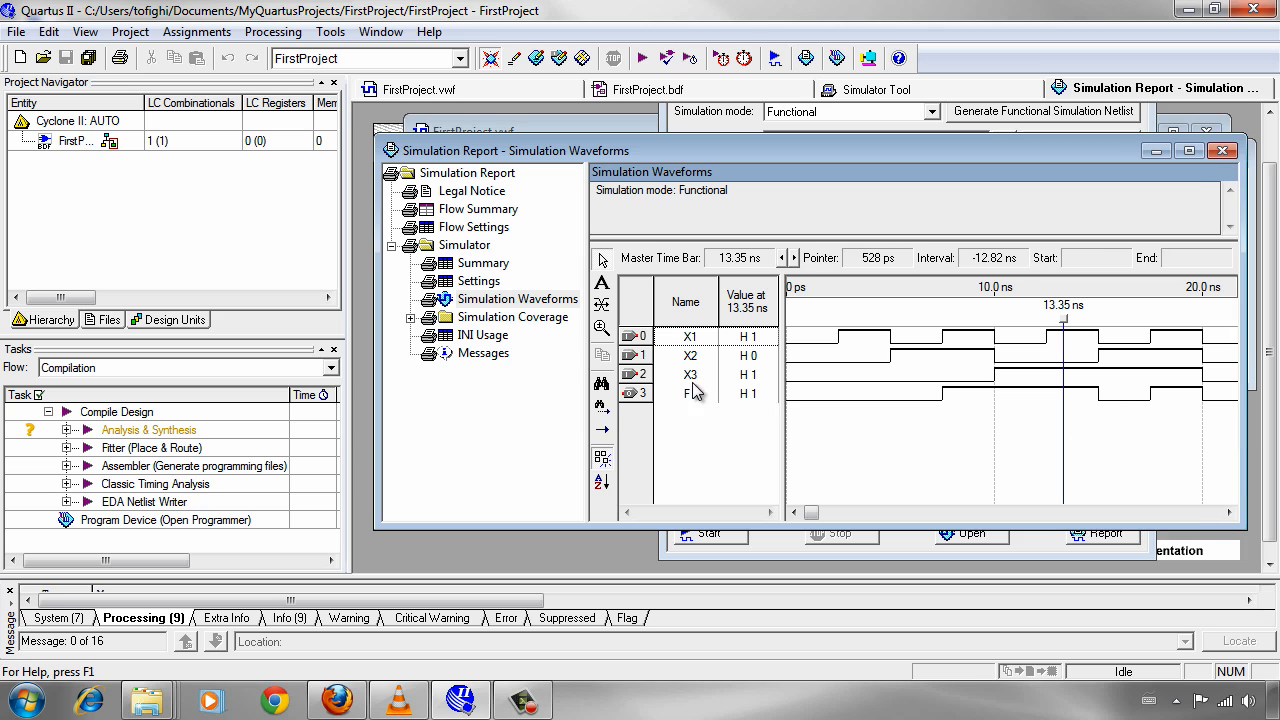
pyautogui.moveTo(786, 364); pyautogui.dragTo(751, 364)
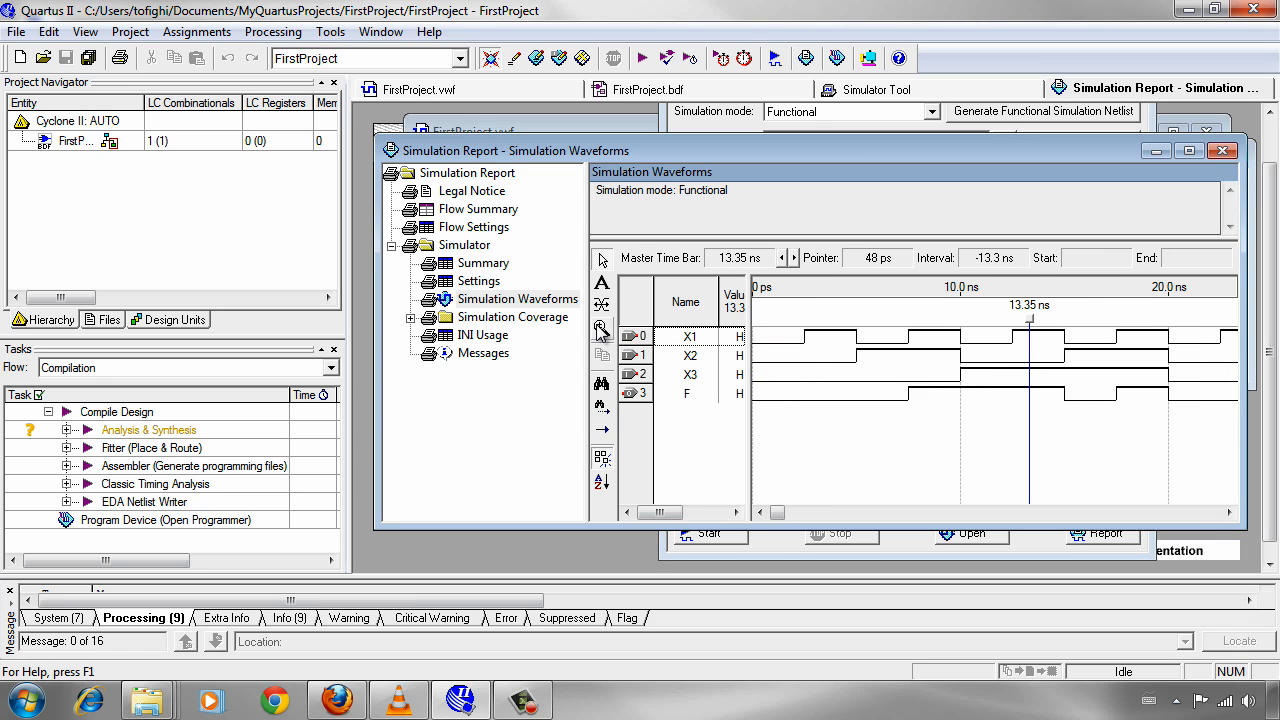
pyautogui.moveTo(588, 322); pyautogui.dragTo(524, 317)
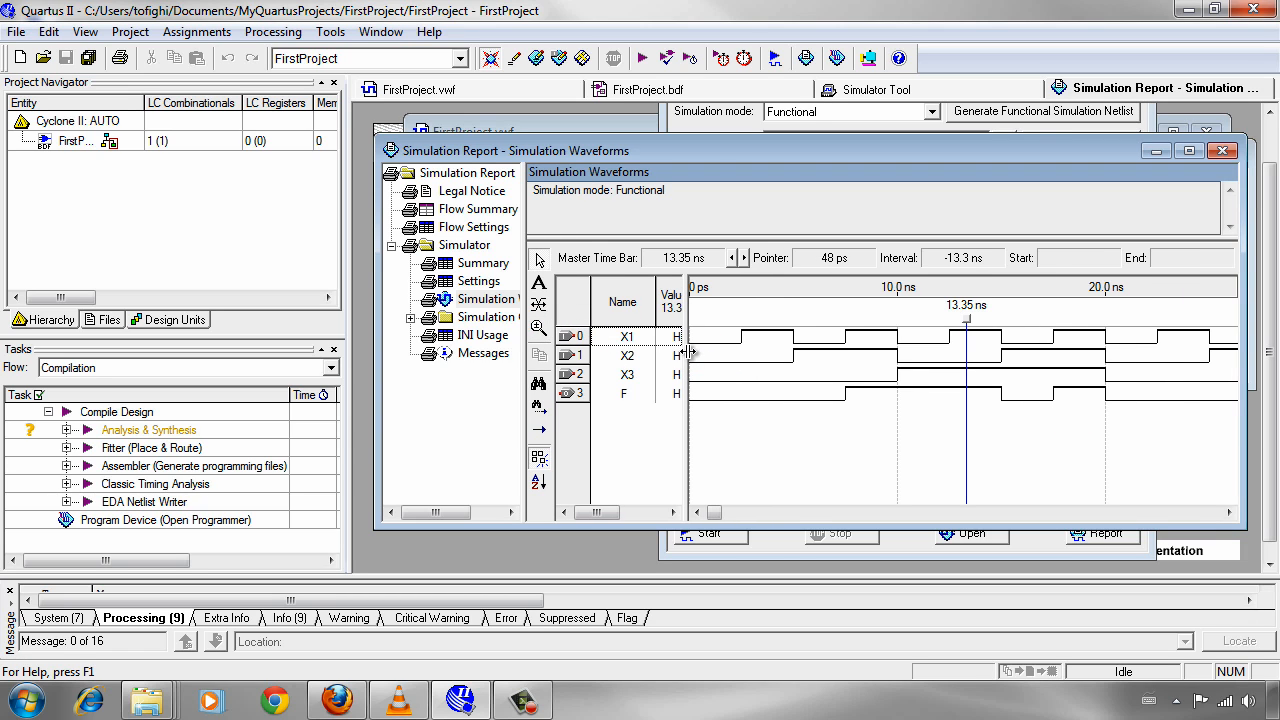
pyautogui.moveTo(688, 350); pyautogui.dragTo(706, 350)
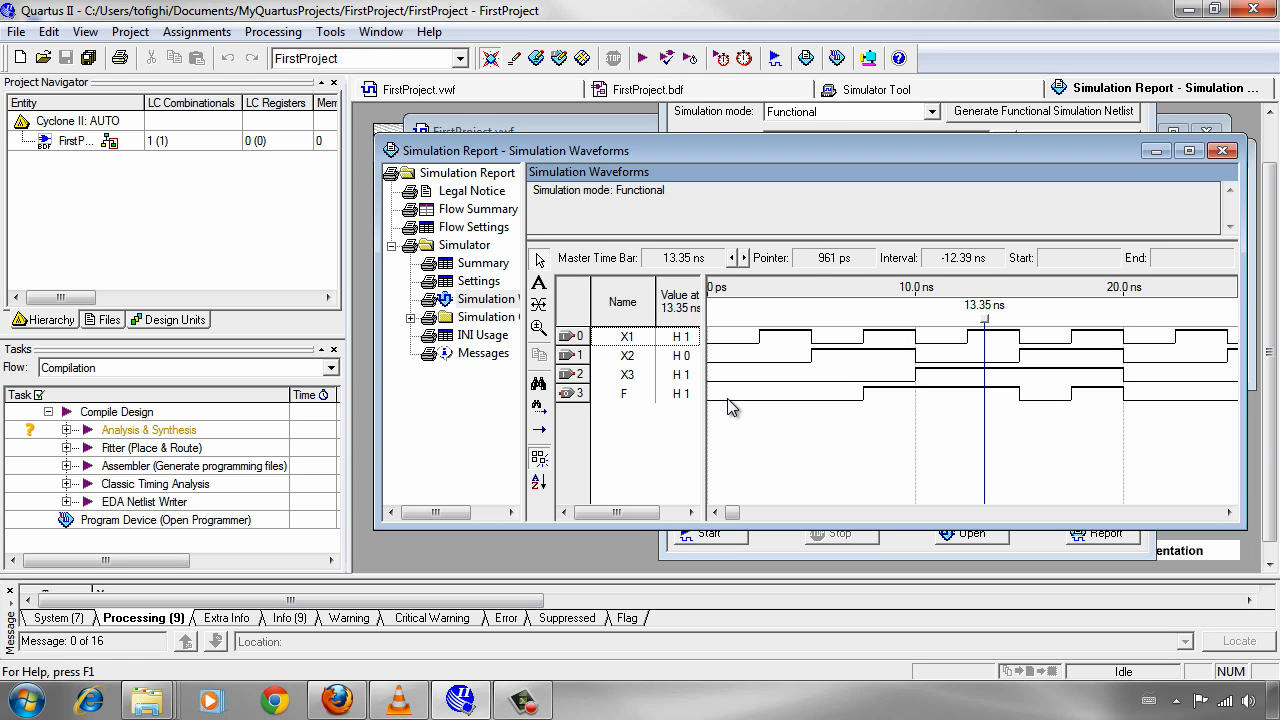
# Step: Compare the simulated waveforms with the Figure B.8 circuit and truth table of AppendixB_quartus.pdf in Firefox, then return to Quartus II
pyautogui.click(338, 700)
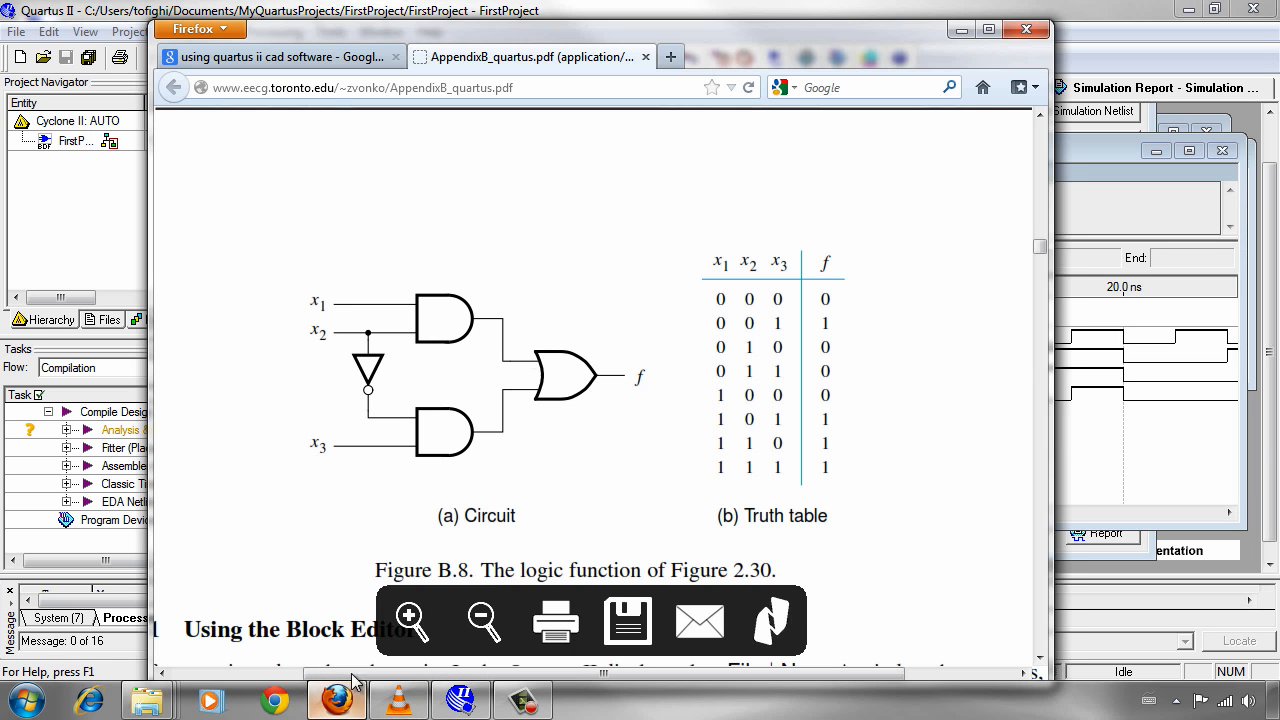
pyautogui.moveTo(760, 30); pyautogui.dragTo(370, 20)
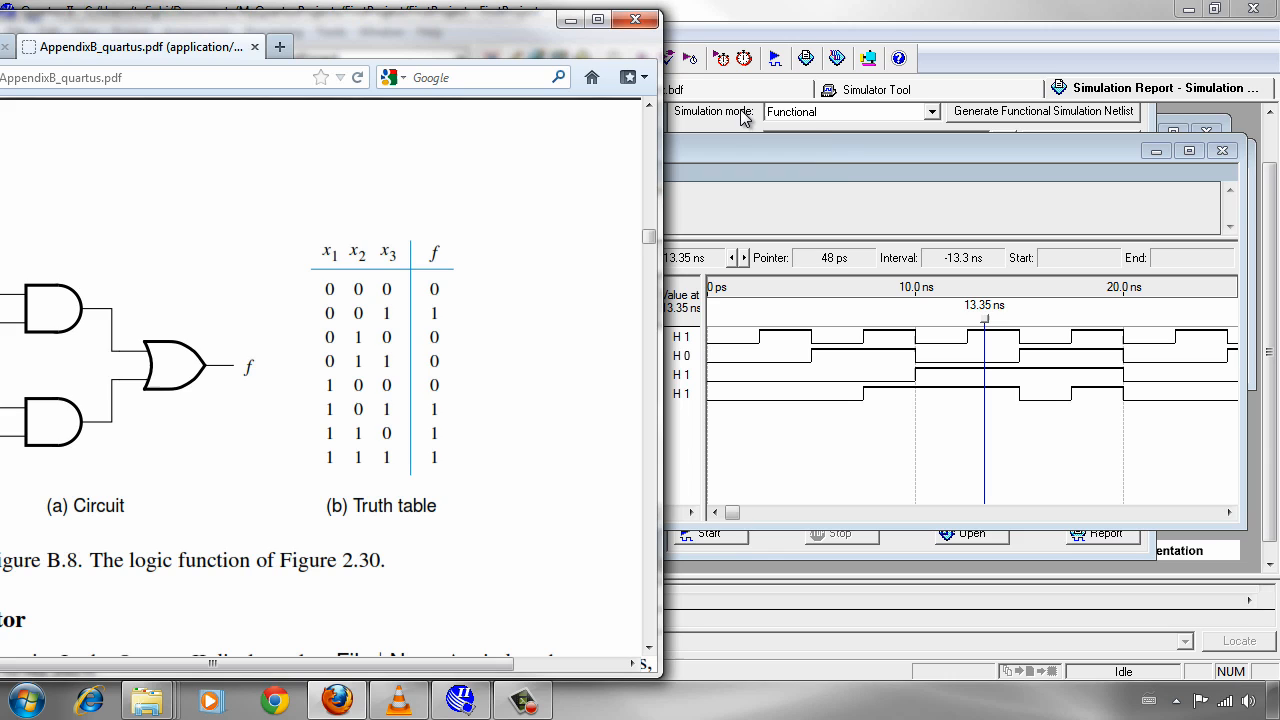
pyautogui.click(831, 167)
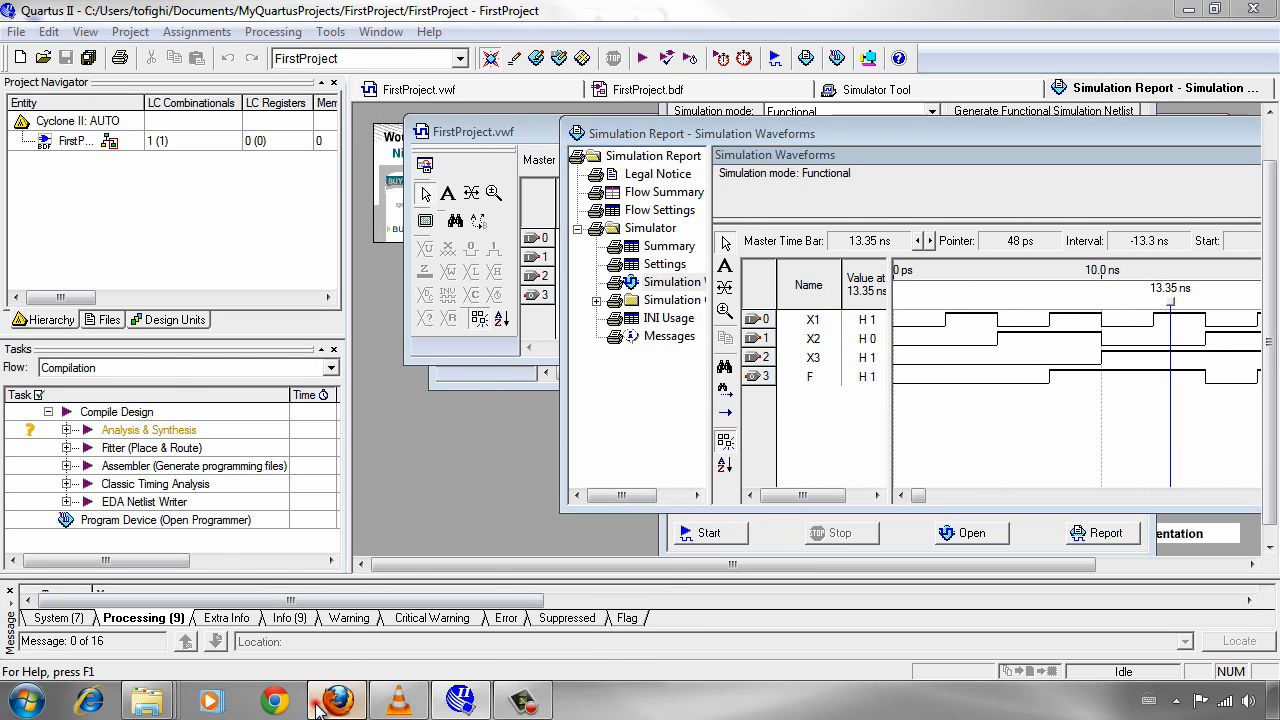
pyautogui.click(318, 705)
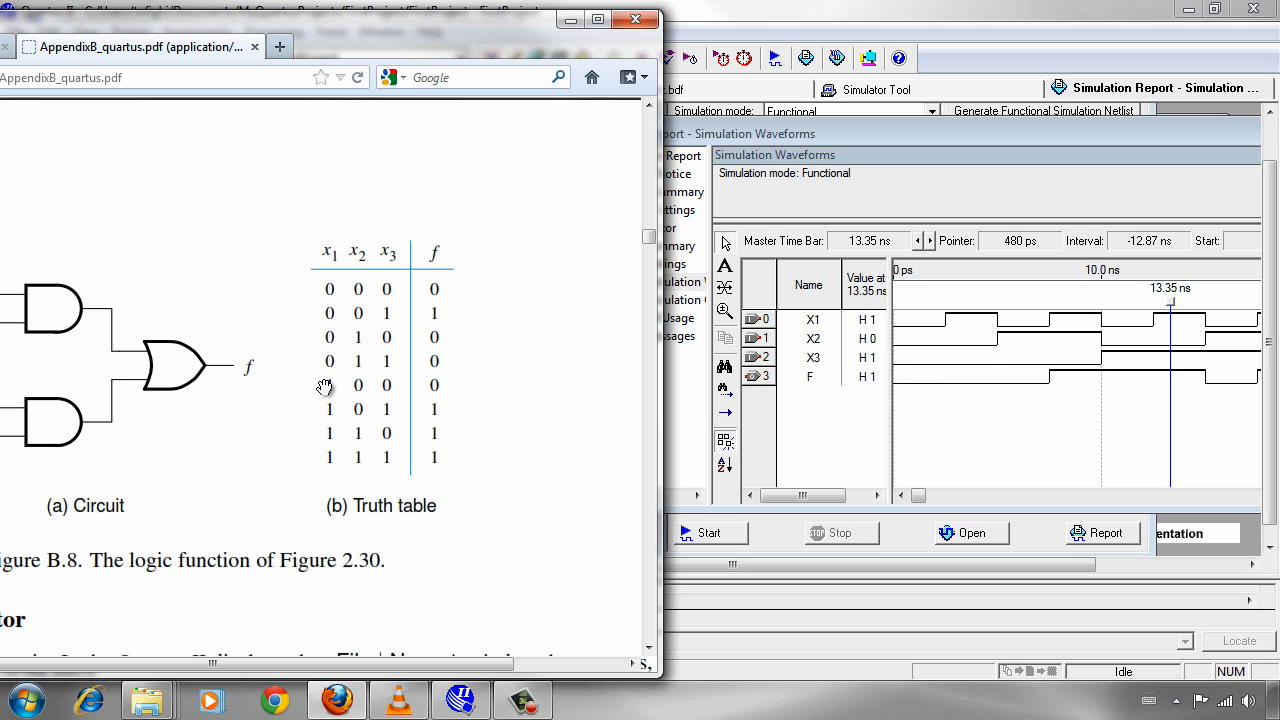
pyautogui.moveTo(324, 388); pyautogui.dragTo(374, 380)
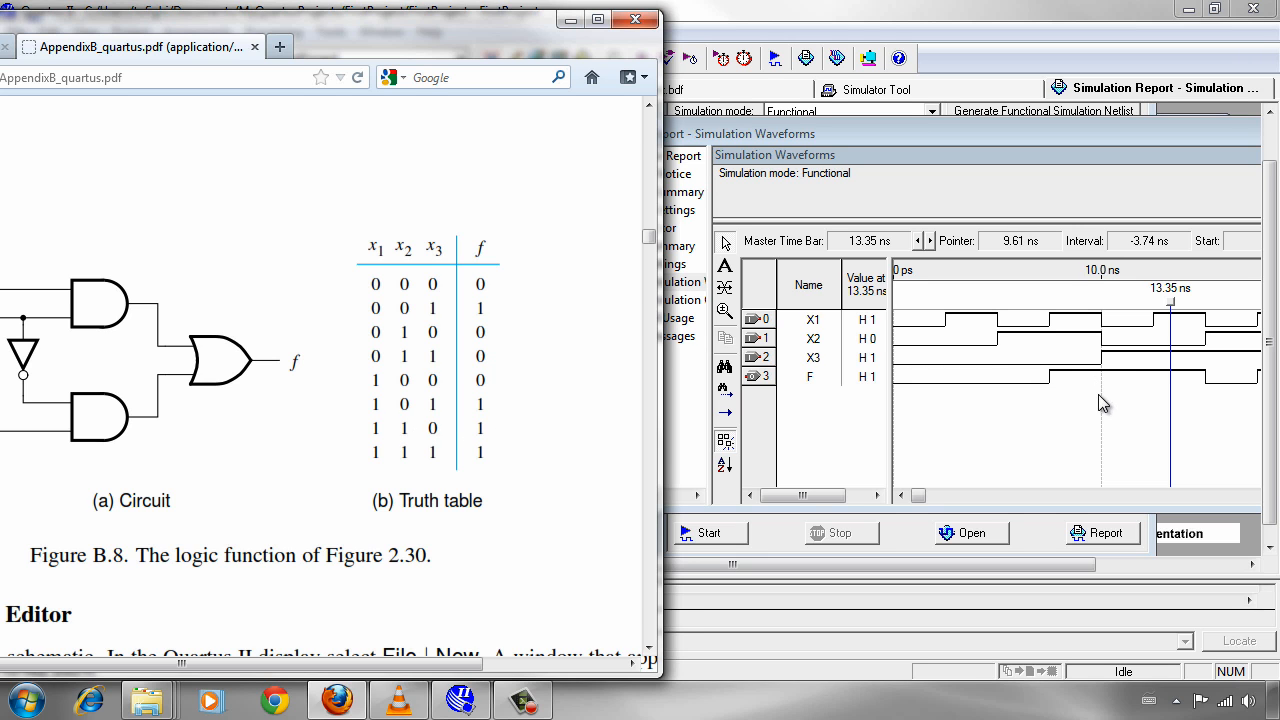
pyautogui.click(1143, 419)
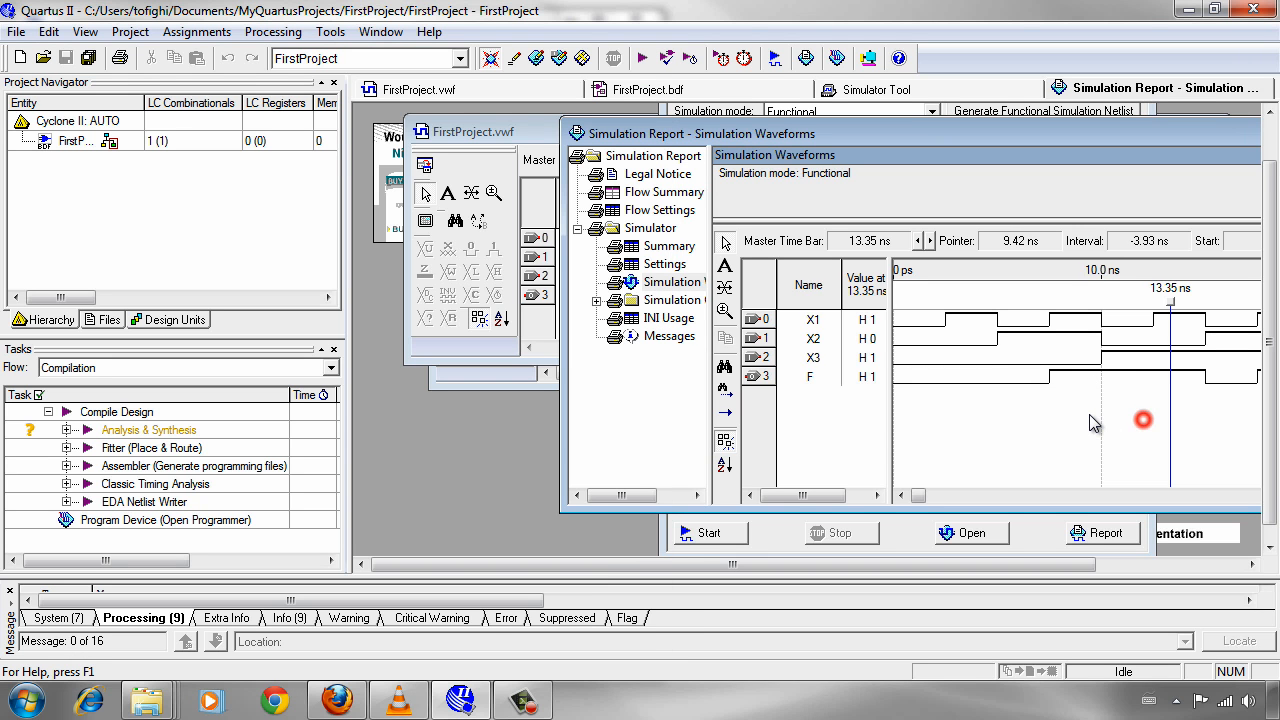
pyautogui.click(338, 700)
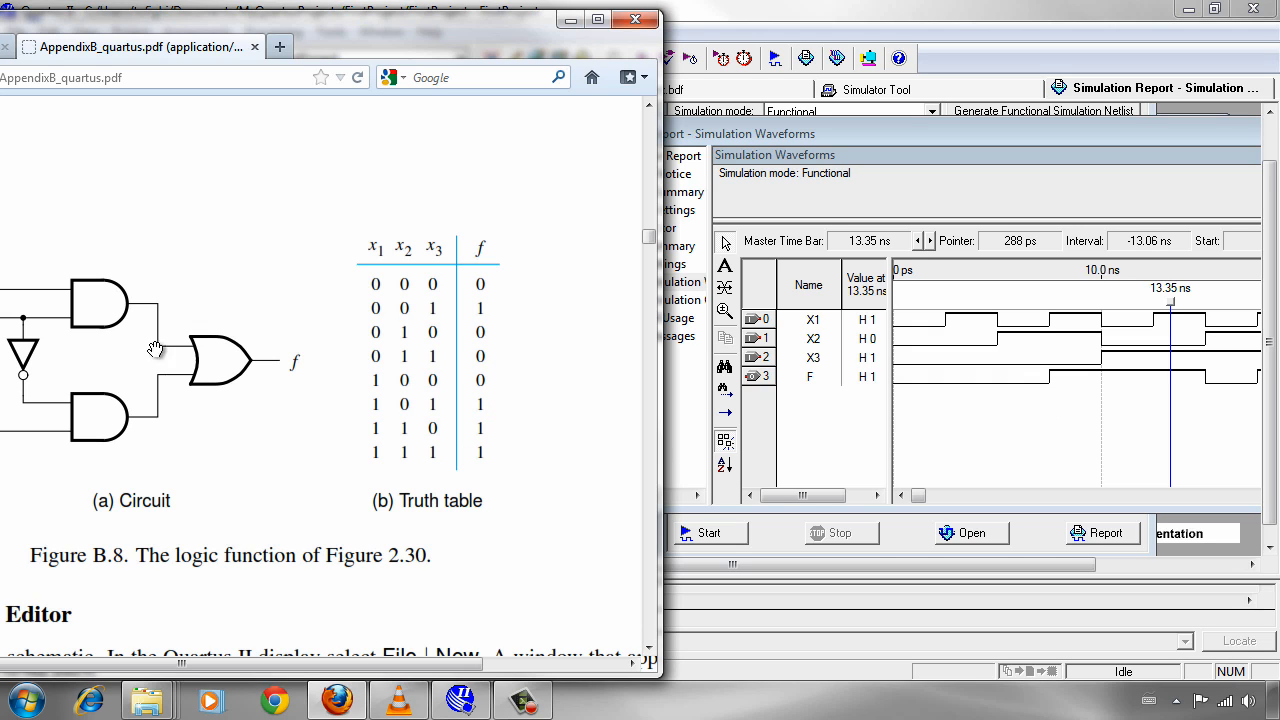
pyautogui.moveTo(303, 40); pyautogui.dragTo(473, 36)
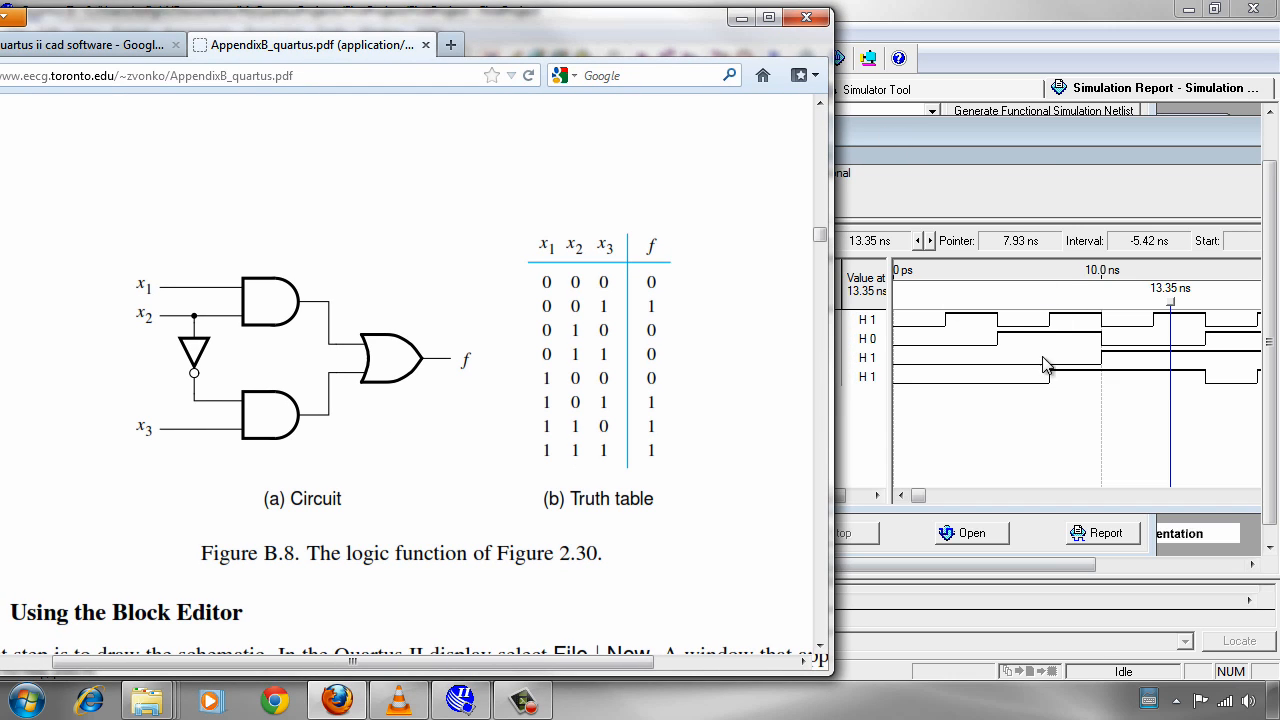
pyautogui.click(1028, 134)
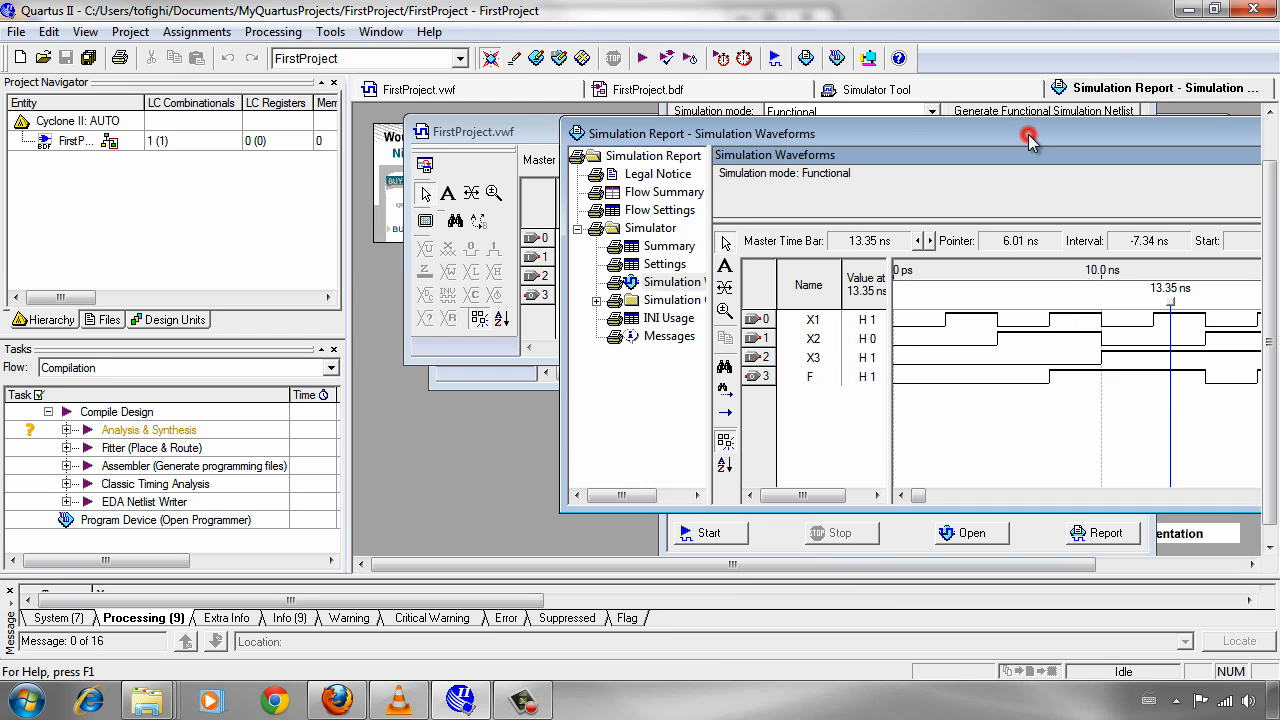
pyautogui.click(1189, 10)
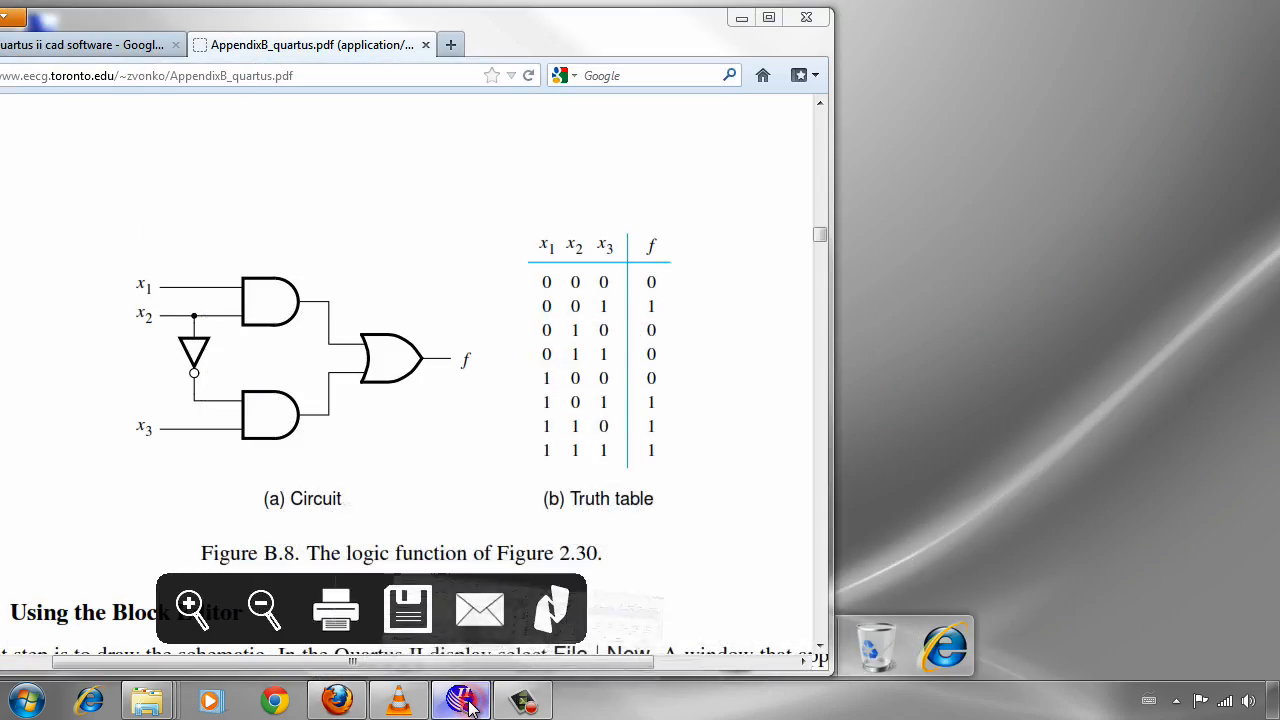
pyautogui.click(468, 702)
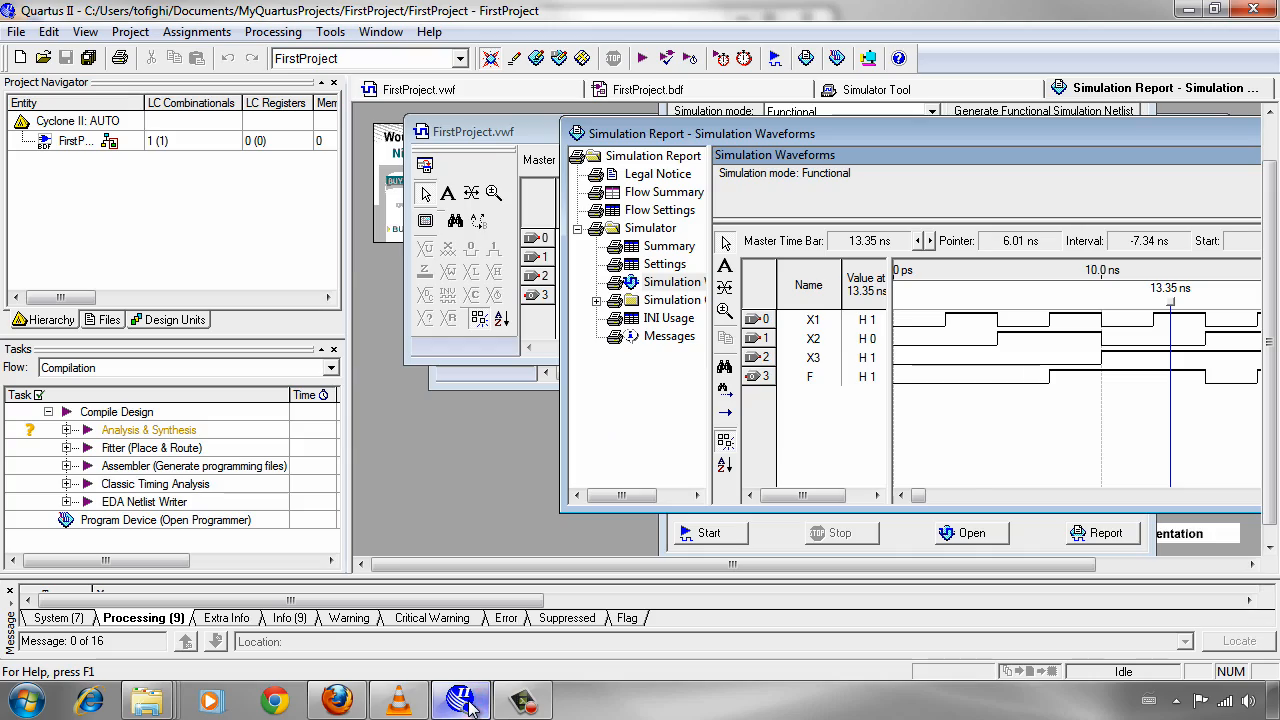
# Step: Review the FirstProject.vwf input waveforms against the FirstProject.bdf schematic, ending with the waveform window in front
pyautogui.click(486, 131)
pyautogui.moveTo(586, 134); pyautogui.dragTo(707, 340)
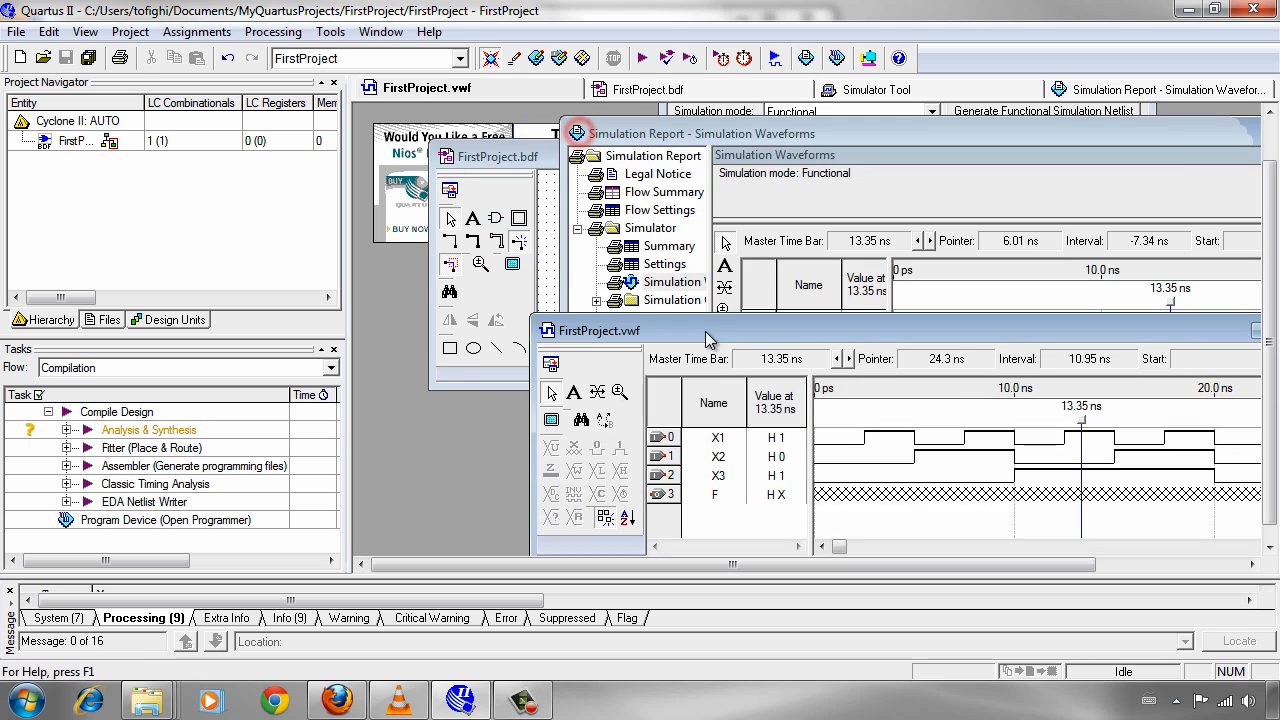
pyautogui.click(510, 156)
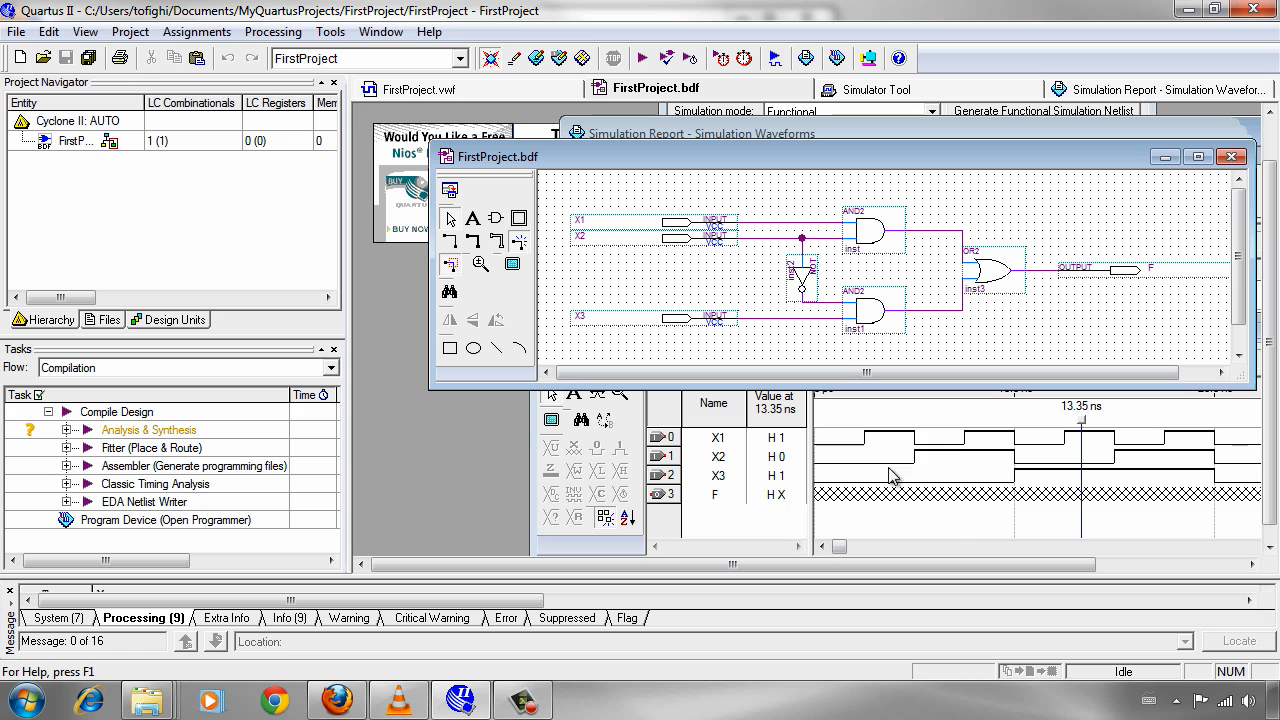
pyautogui.click(830, 545)
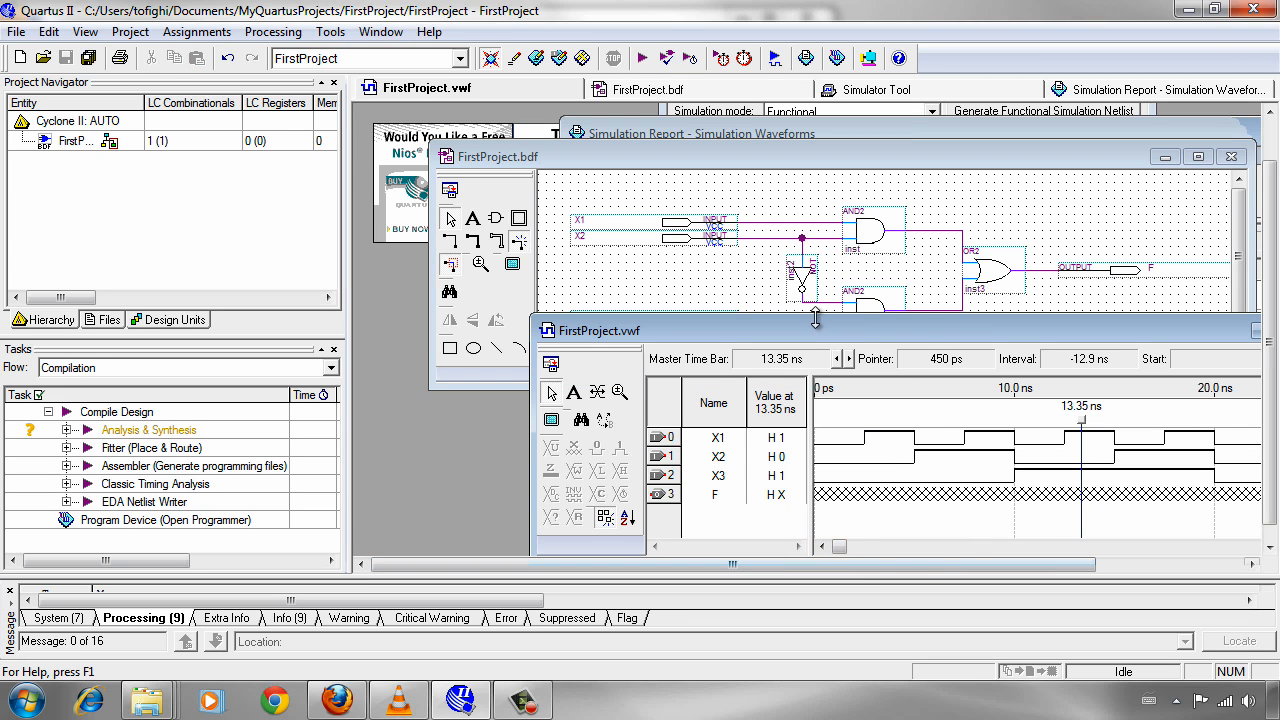
pyautogui.moveTo(810, 338); pyautogui.dragTo(666, 209)
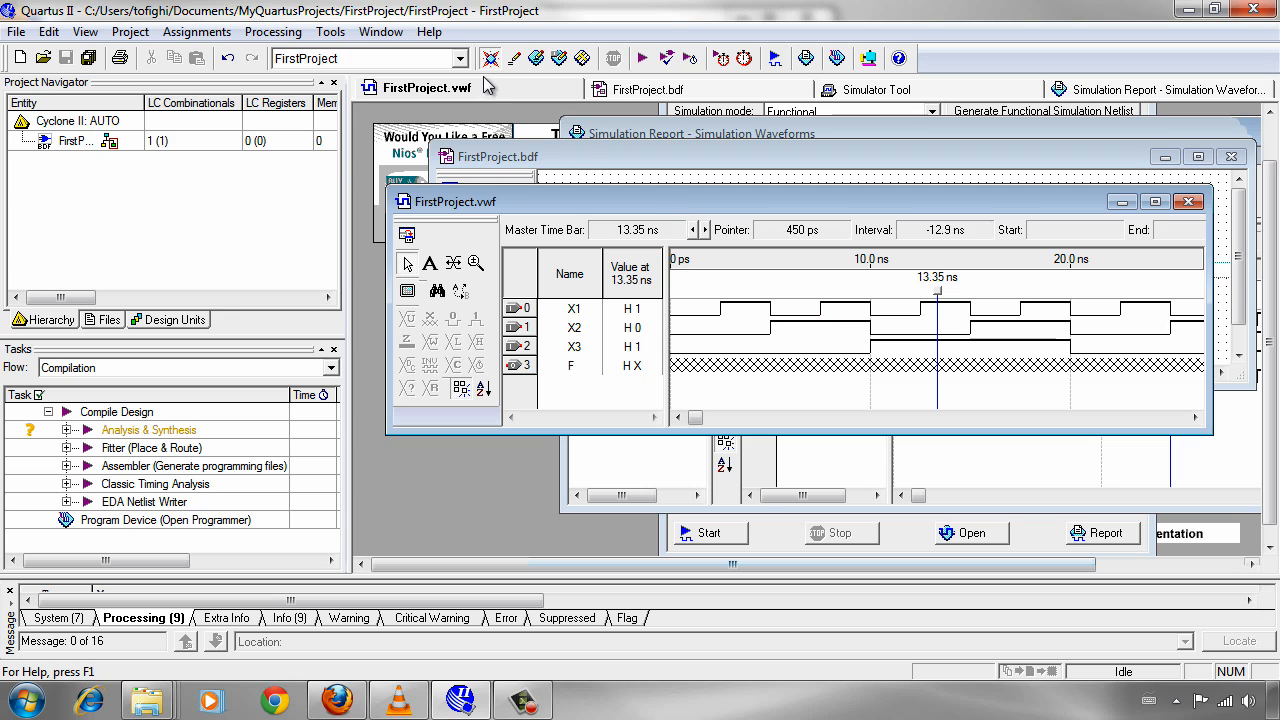